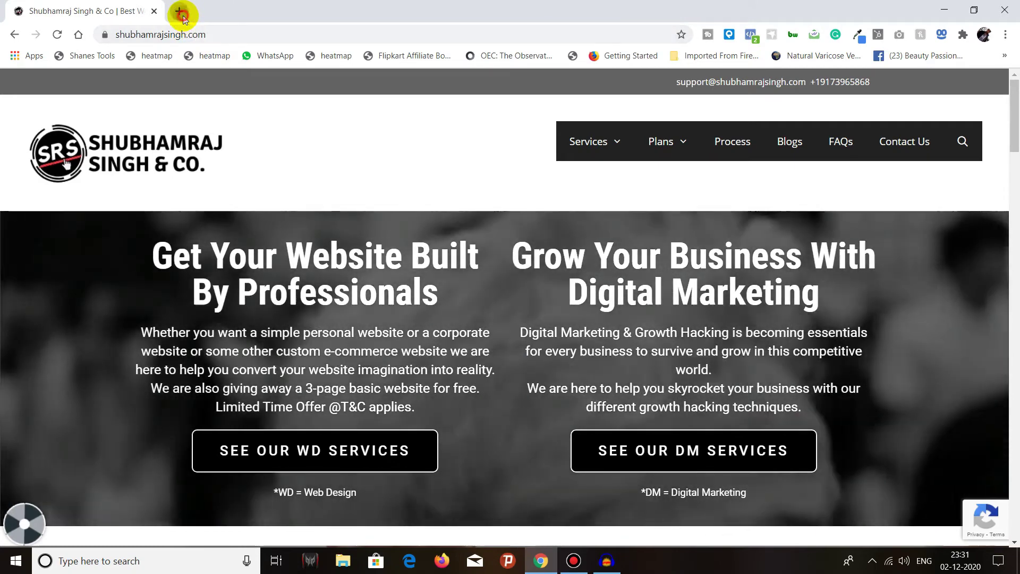
# Step: Search Google for ReCapctha in a new tab and open the Admin Console from the official reCAPTCHA site
pyautogui.click(183, 15)
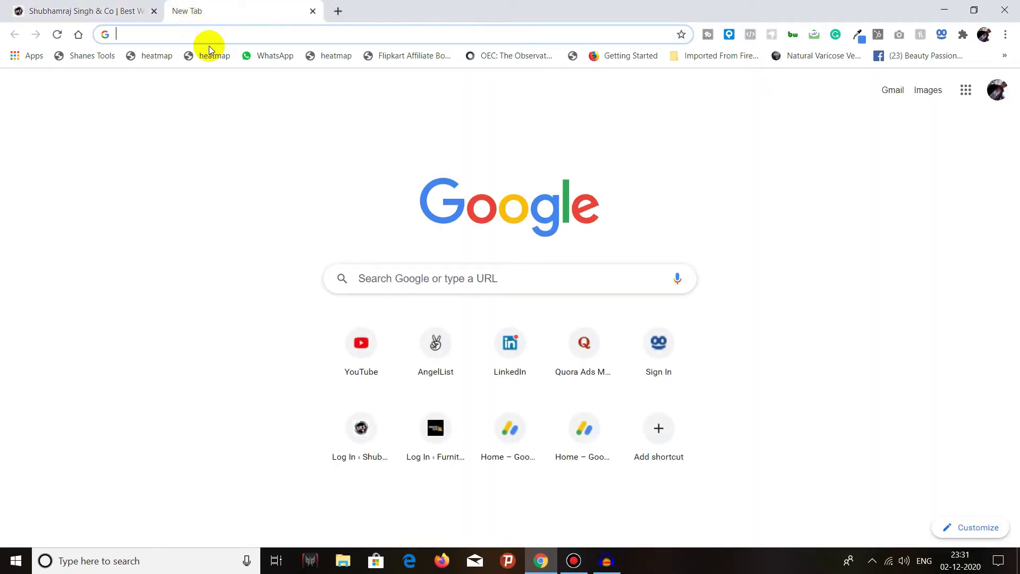
pyautogui.write('recop')
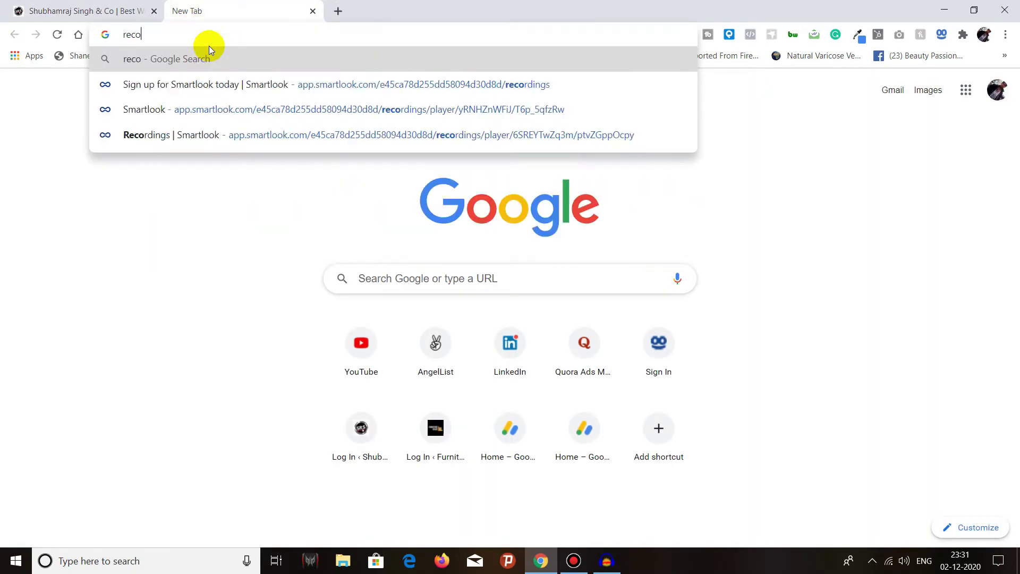
pyautogui.press('BackSpace')
pyautogui.press('BackSpace')
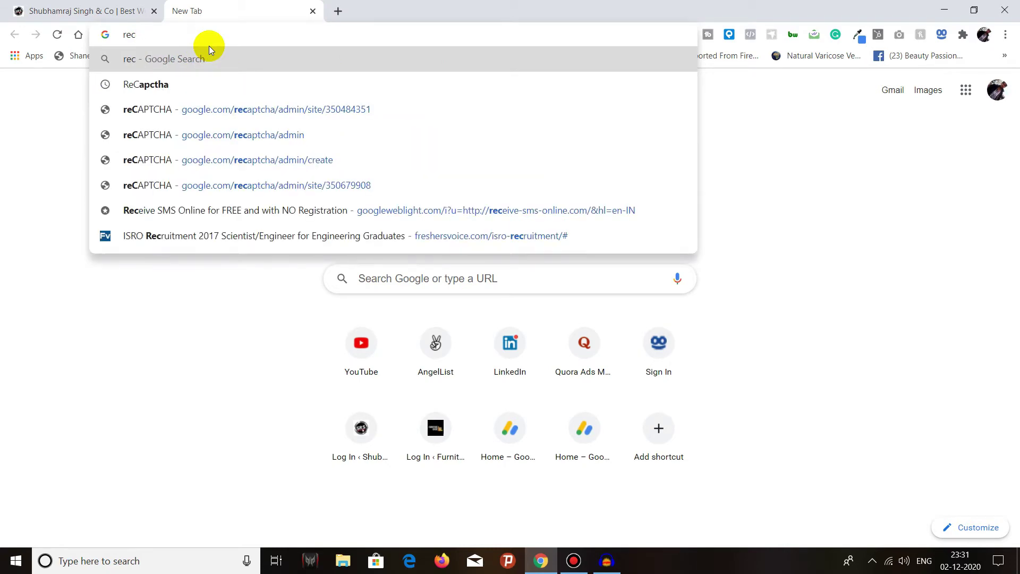
pyautogui.write('a')
pyautogui.press('Down')
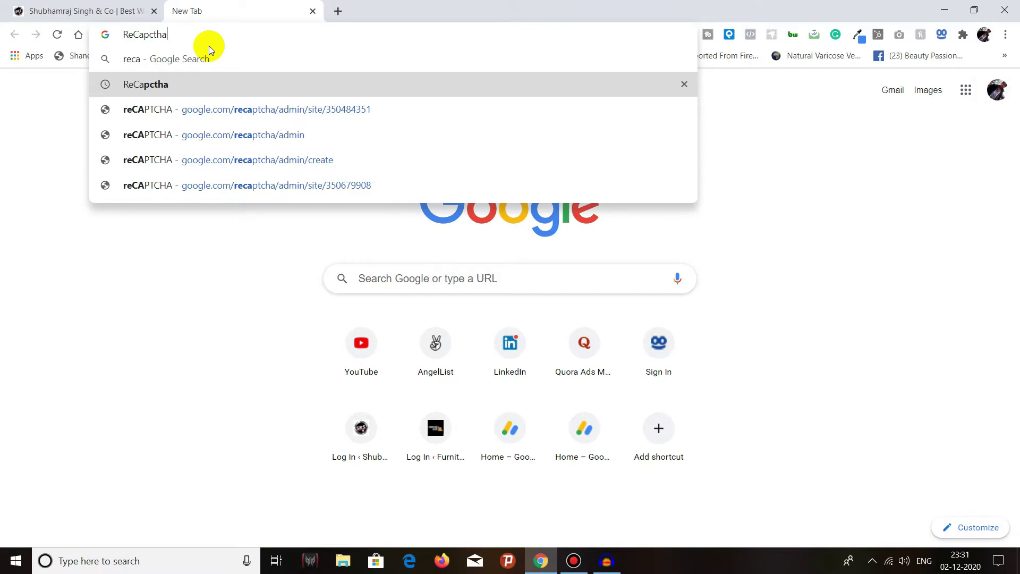
pyautogui.press('Return')
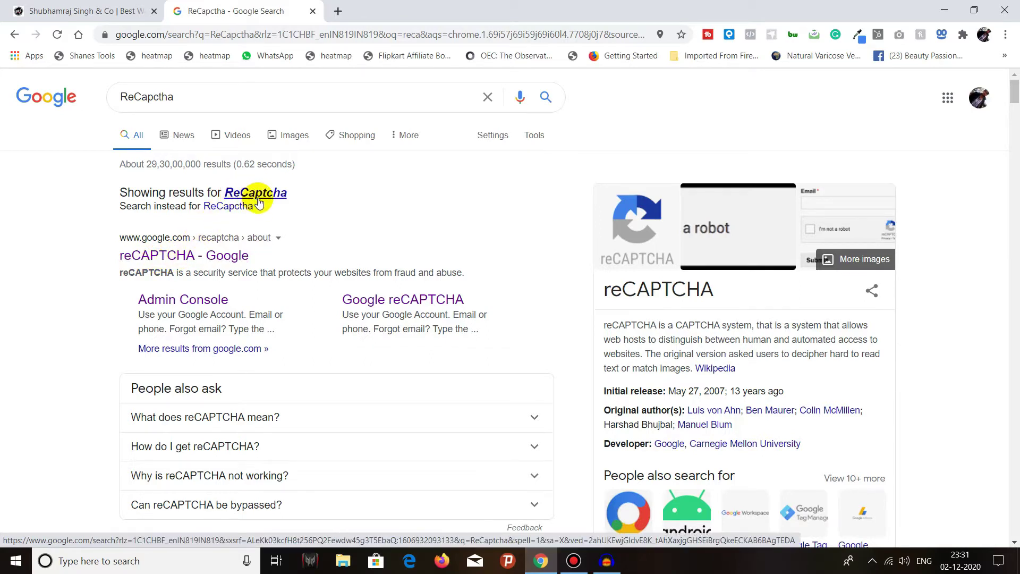
pyautogui.click(196, 258)
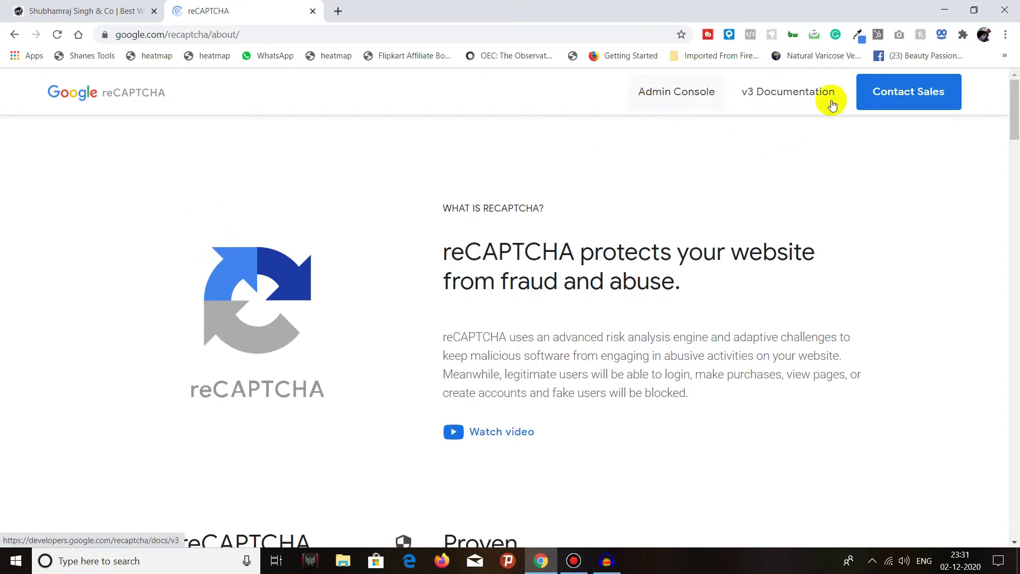
pyautogui.click(662, 98)
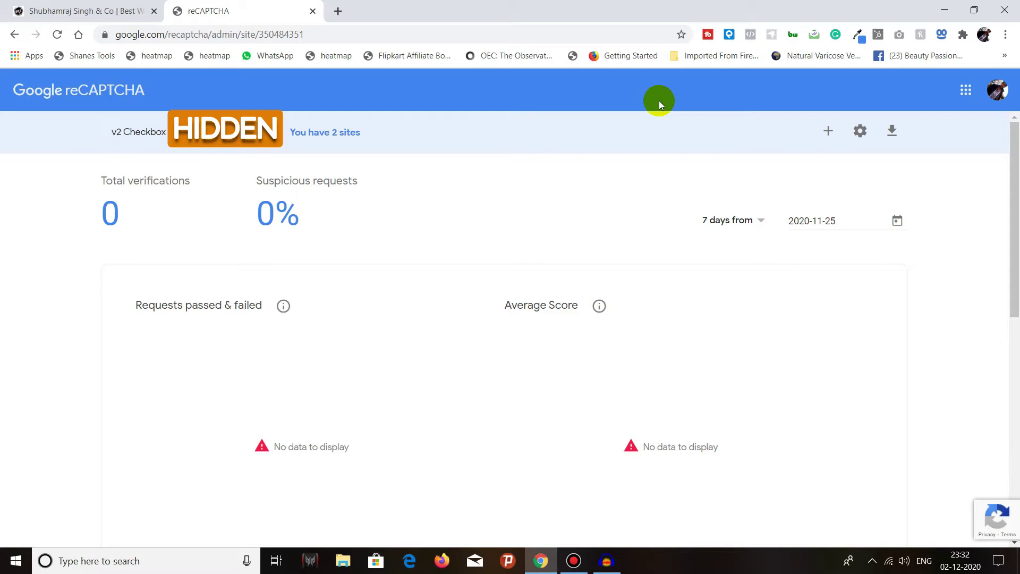
# Step: Switch the reCAPTCHA dashboard to the v3 site shubhamrajsingh.com and examine its seven-day request and score charts
pyautogui.click(239, 132)
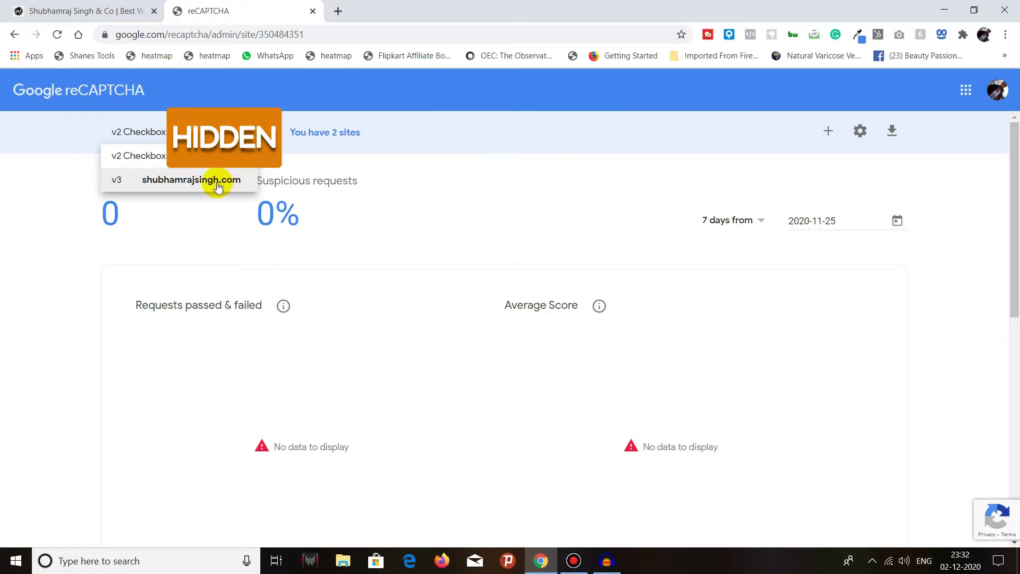
pyautogui.click(218, 184)
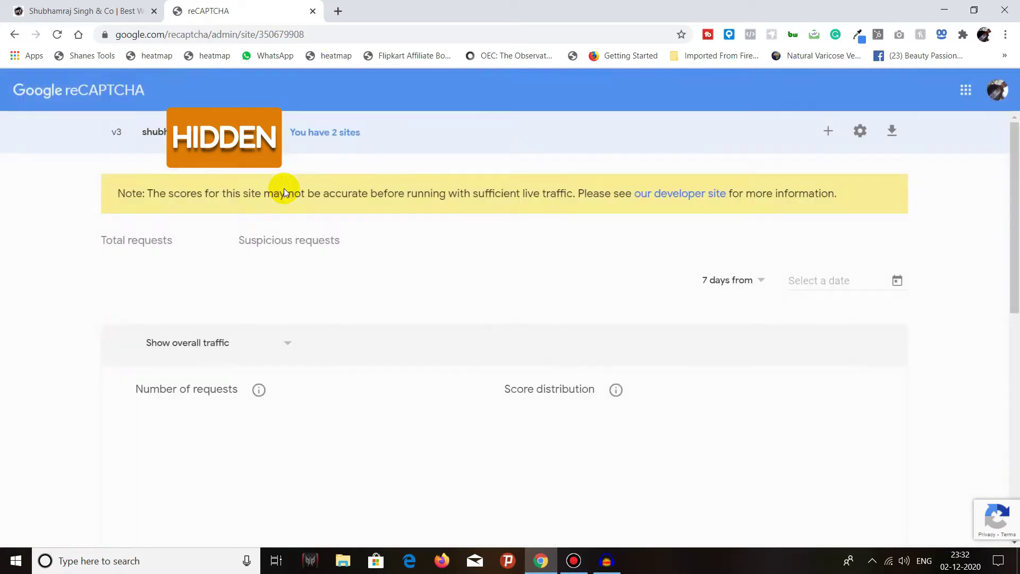
pyautogui.scroll(-1, 367, 255)
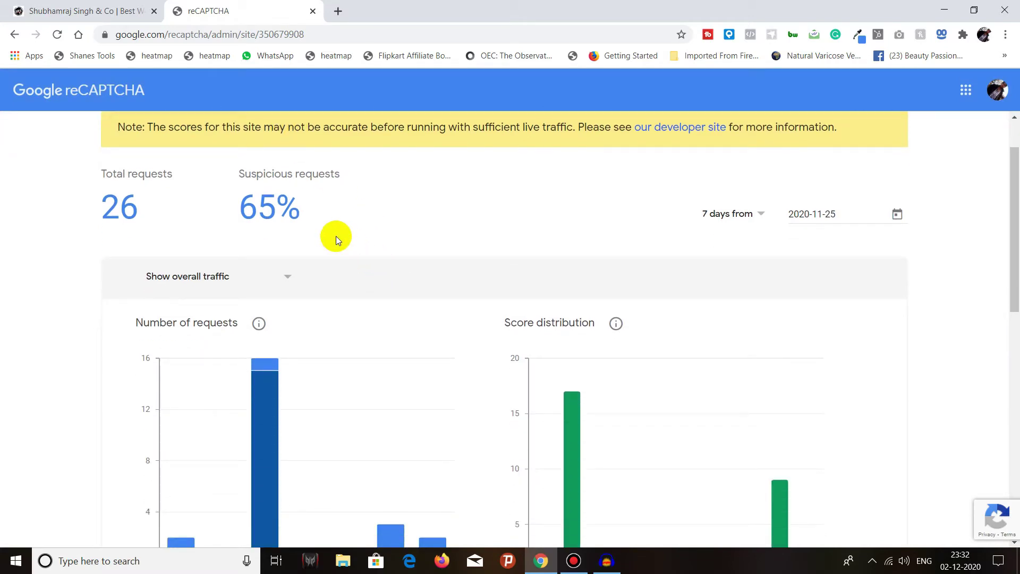
pyautogui.scroll(1, 337, 240)
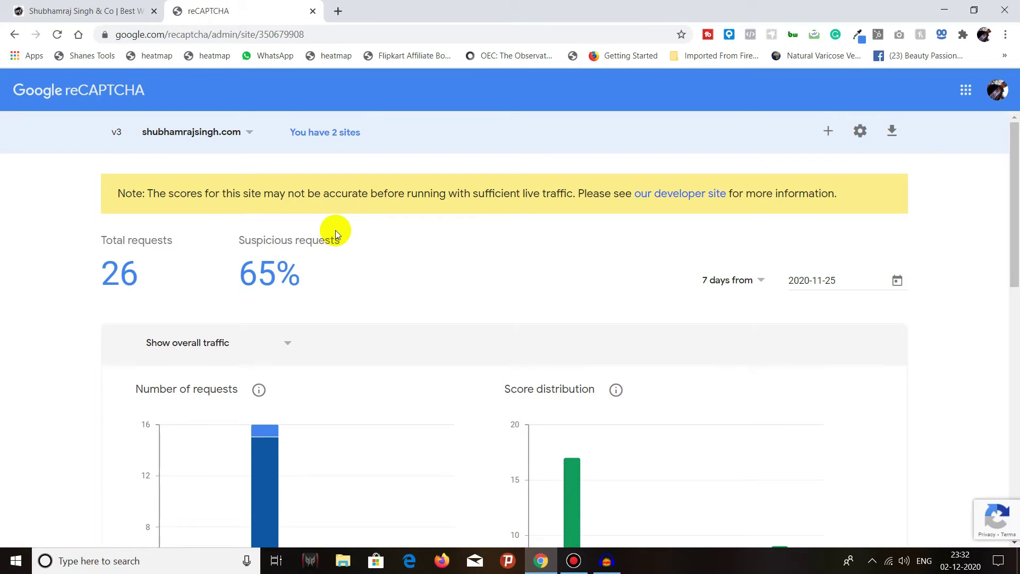
pyautogui.scroll(-5, 336, 231)
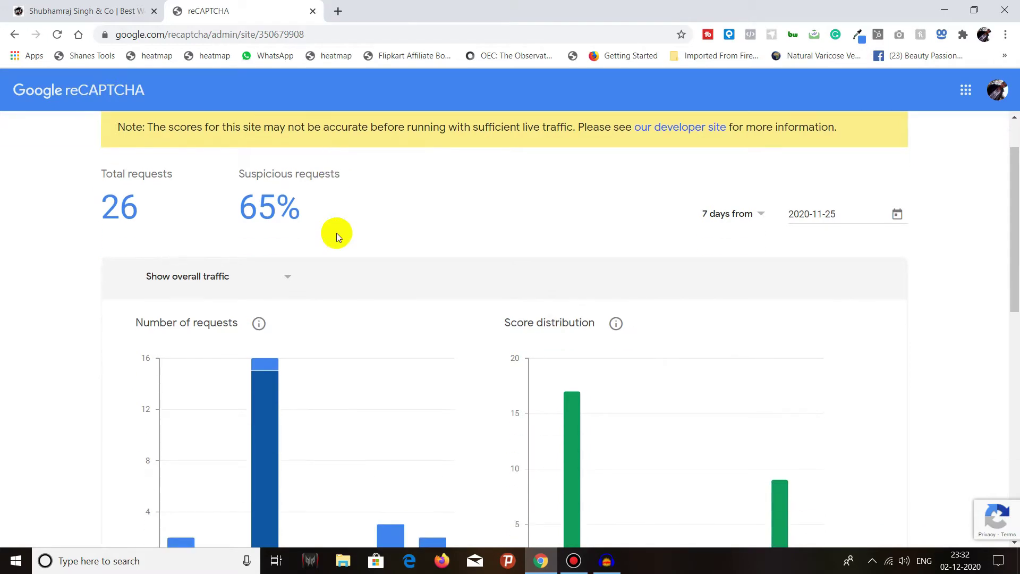
pyautogui.scroll(3, 336, 234)
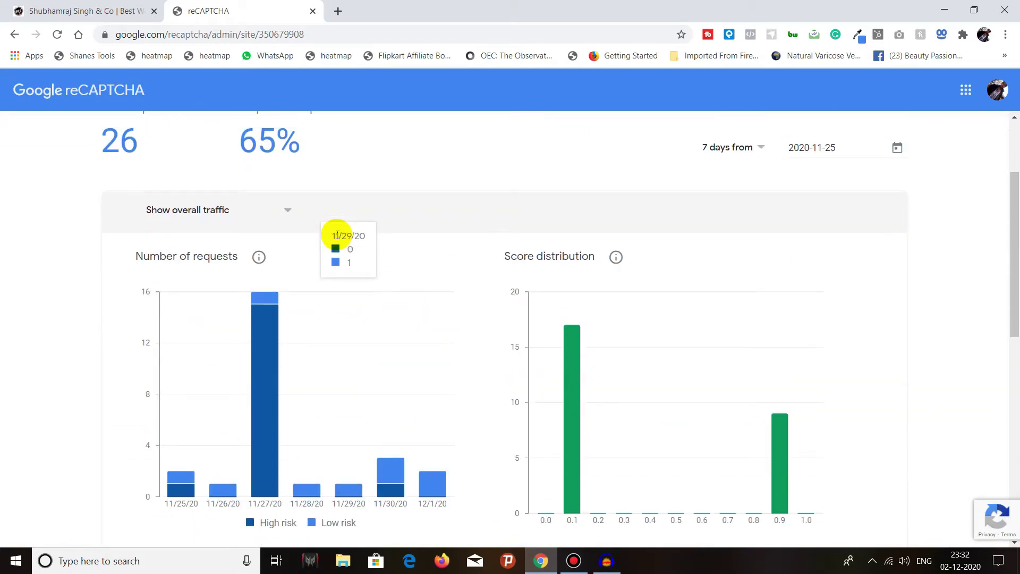
pyautogui.scroll(2, 331, 237)
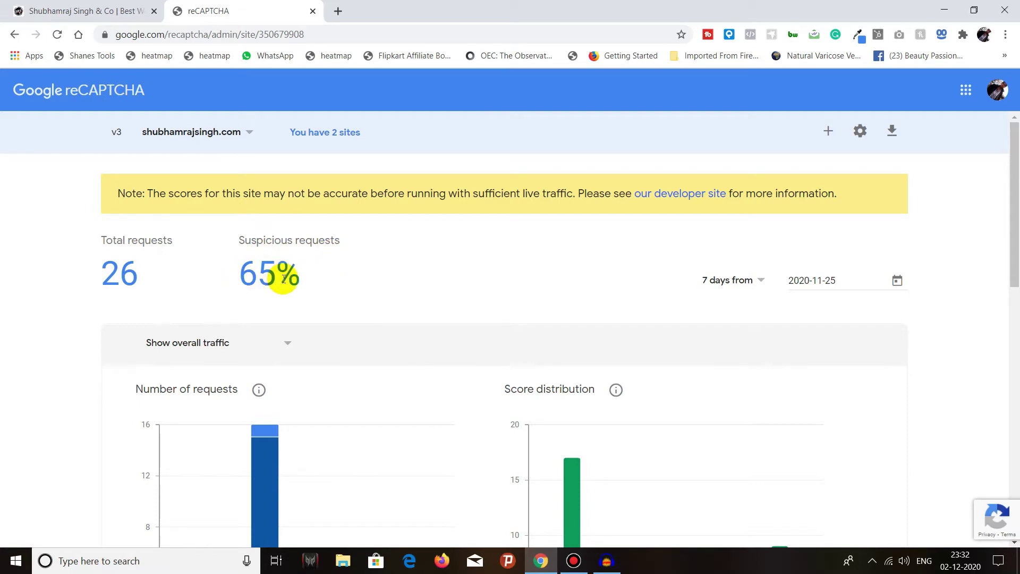
# Step: Set the report period to All 90 days and examine the overall traffic and score distribution
pyautogui.click(728, 285)
pyautogui.click(719, 330)
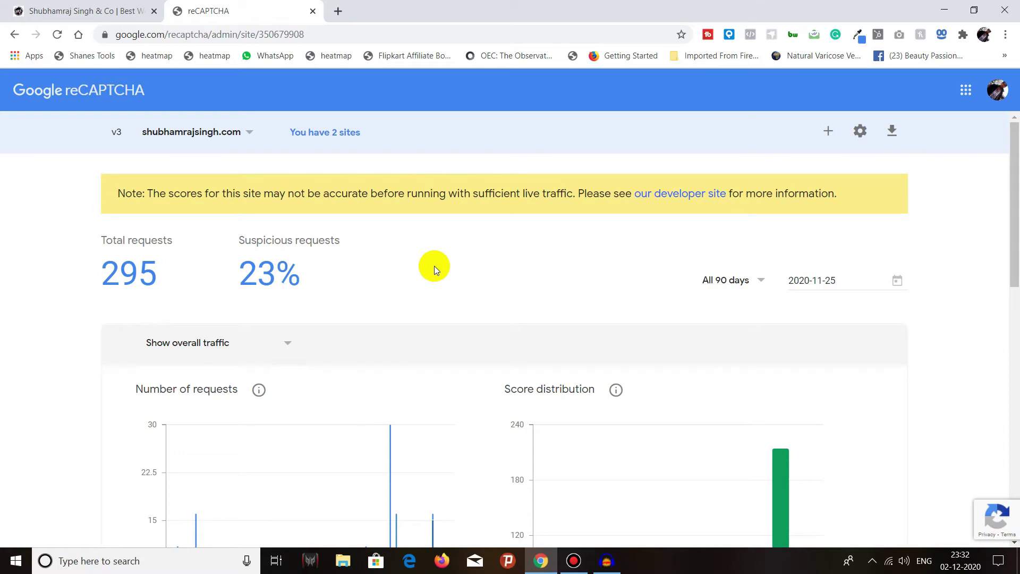
pyautogui.scroll(-2, 434, 265)
pyautogui.click(255, 223)
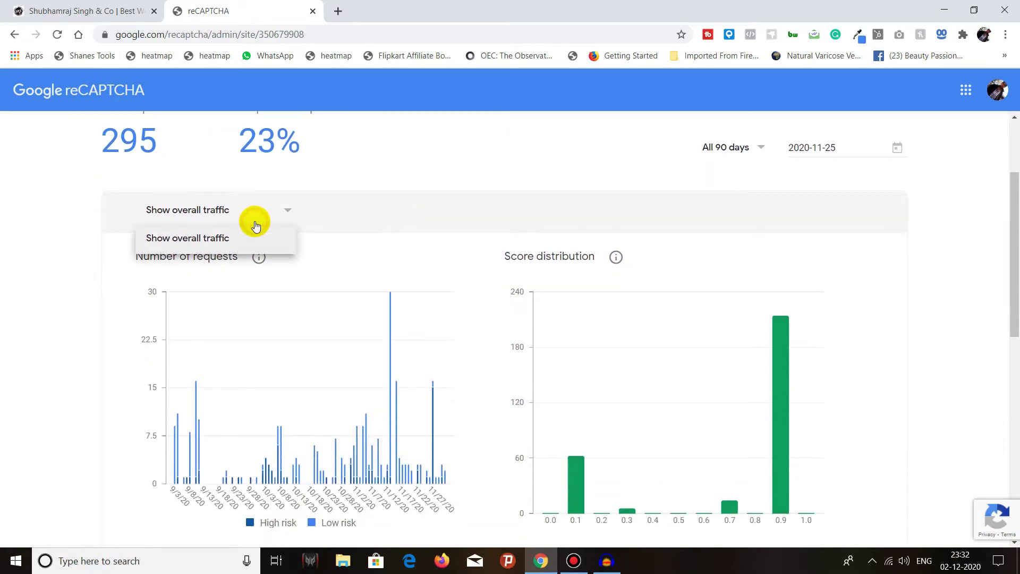
pyautogui.click(241, 237)
pyautogui.scroll(-2, 372, 212)
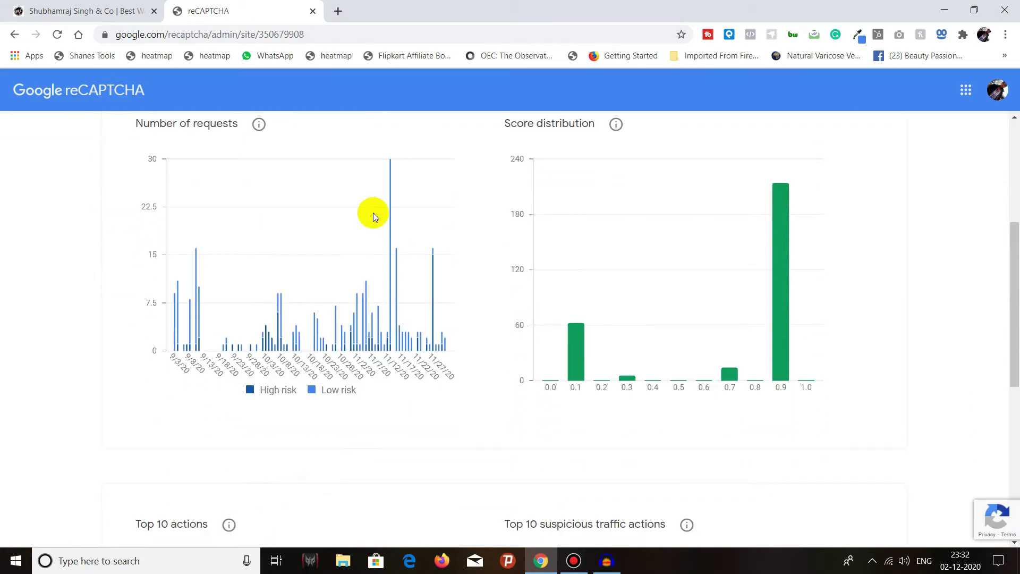
pyautogui.scroll(3, 373, 212)
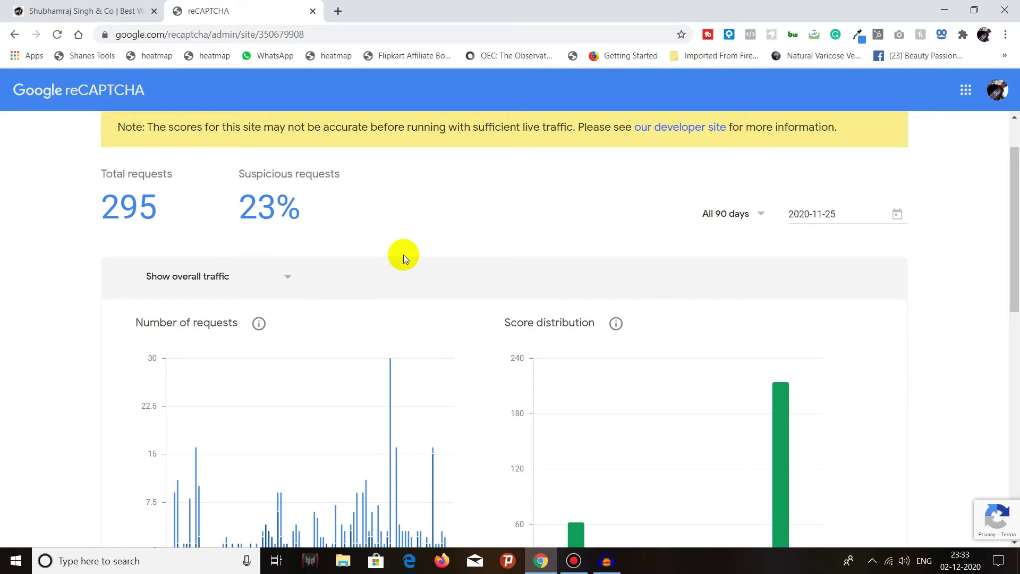
pyautogui.scroll(1, 403, 254)
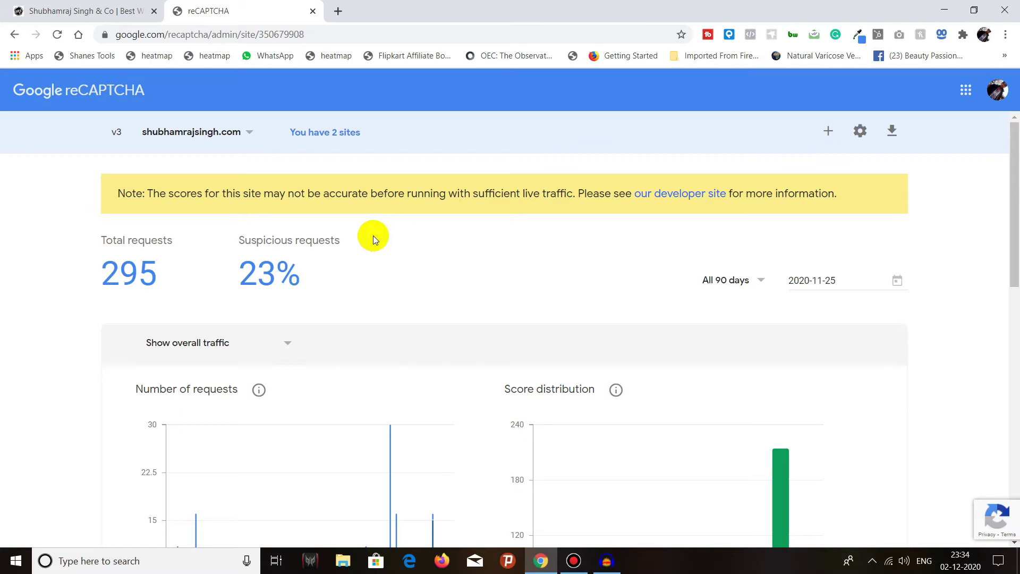
# Step: Open the website shubhamrajsinghco.tk in a new tab
pyautogui.click(338, 11)
pyautogui.write('shubha')
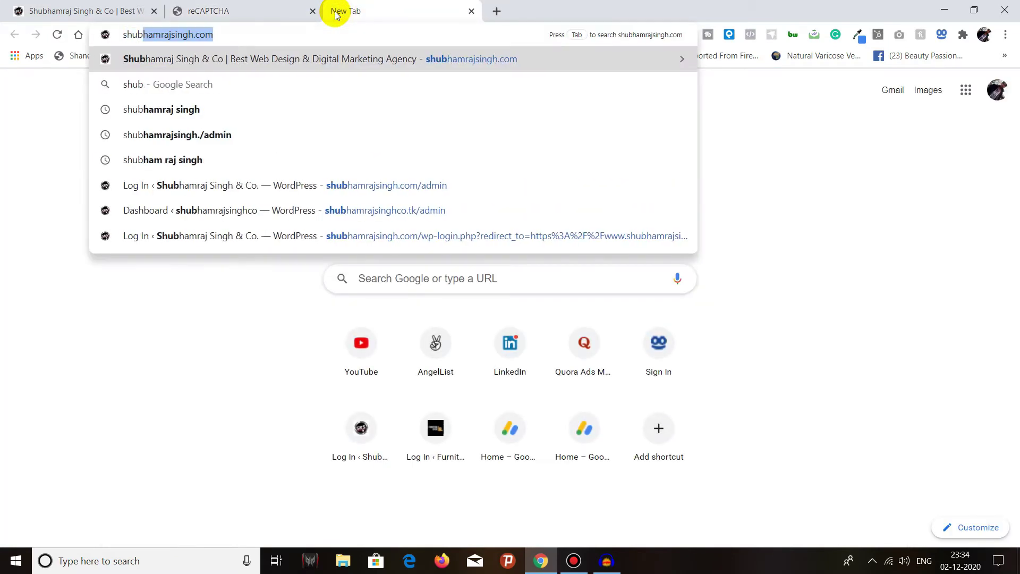
pyautogui.press('BackSpace')
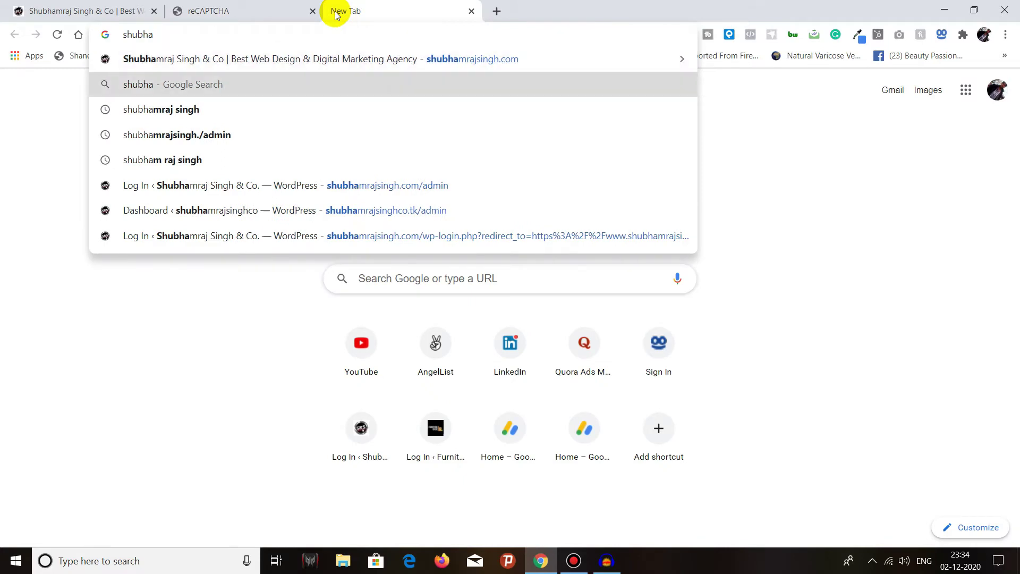
pyautogui.write('mr')
pyautogui.press('BackSpace')
pyautogui.press('BackSpace')
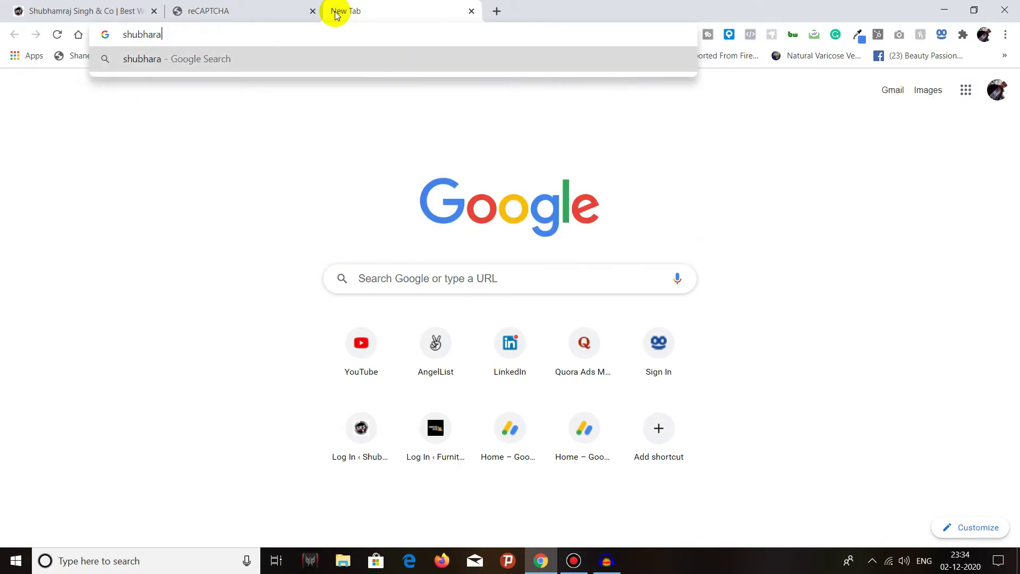
pyautogui.write('mrajsingh')
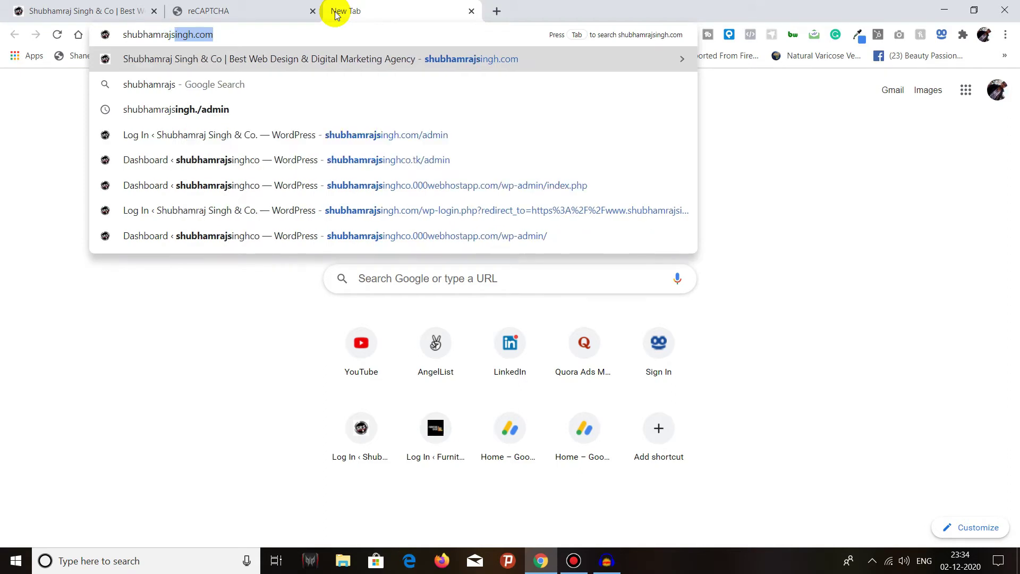
pyautogui.write('co')
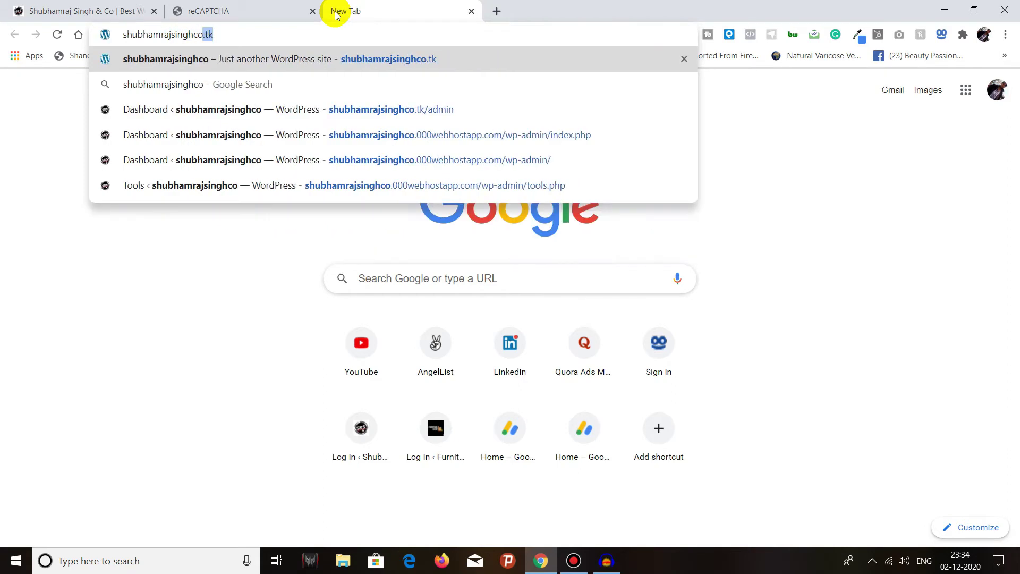
pyautogui.write('.tk')
pyautogui.press('Return')
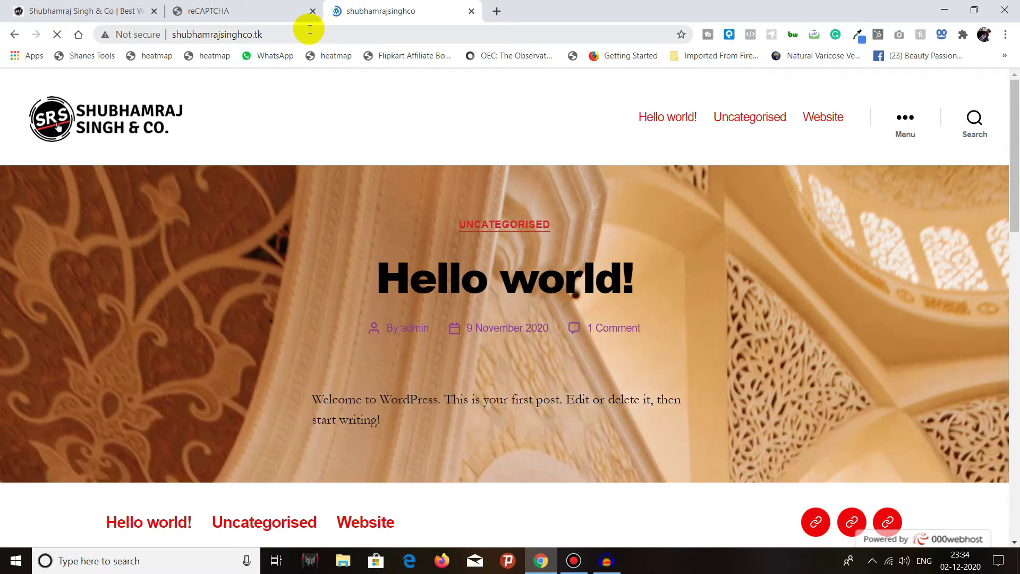
# Step: Copy the website's address and paste it as the label of a new reCAPTCHA site registration
pyautogui.click(309, 33)
pyautogui.hotkey('ctrl', 'c')
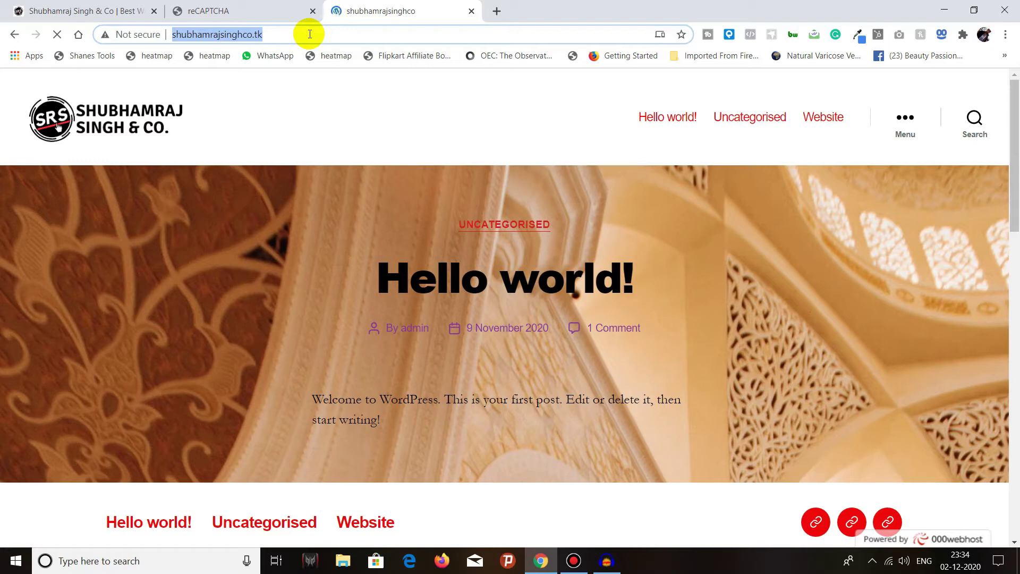
pyautogui.click(260, 7)
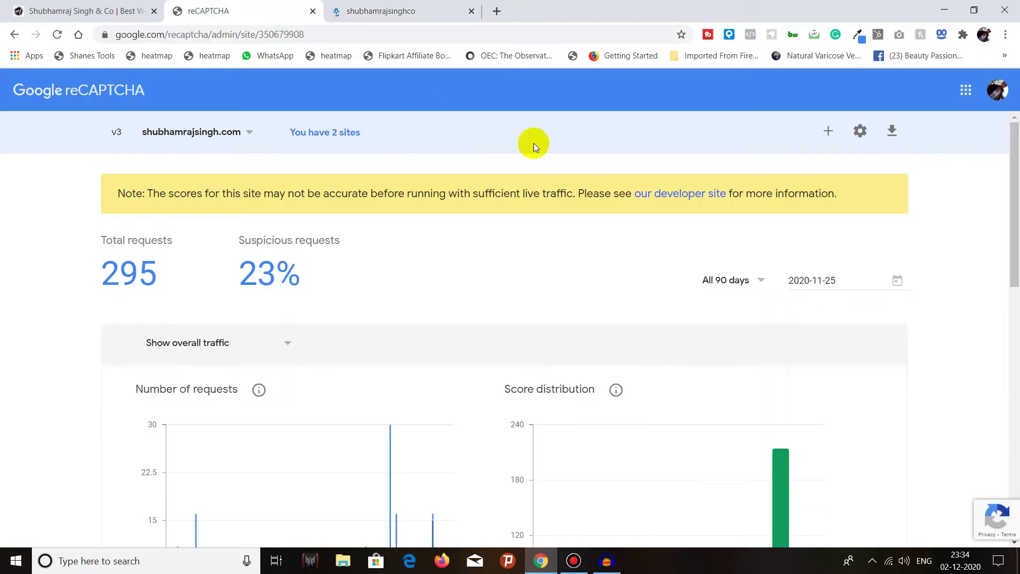
pyautogui.click(827, 134)
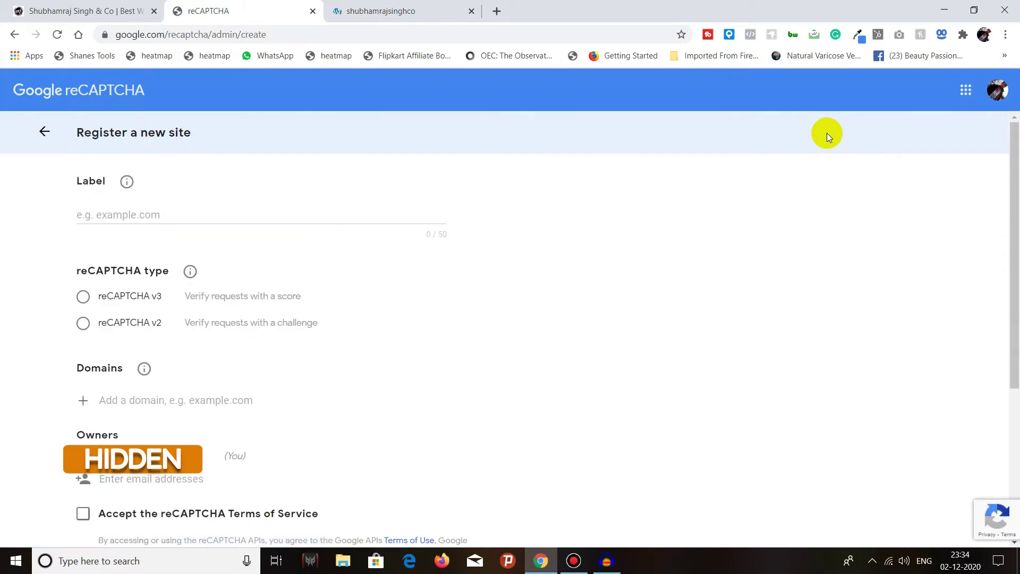
pyautogui.click(170, 212)
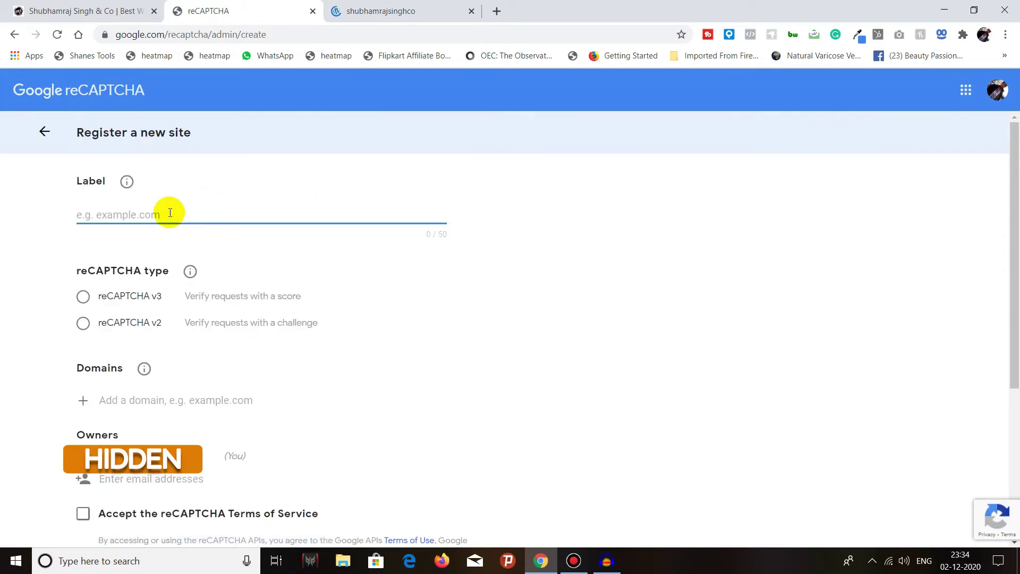
pyautogui.hotkey('ctrl', 'v')
pyautogui.moveTo(128, 186)
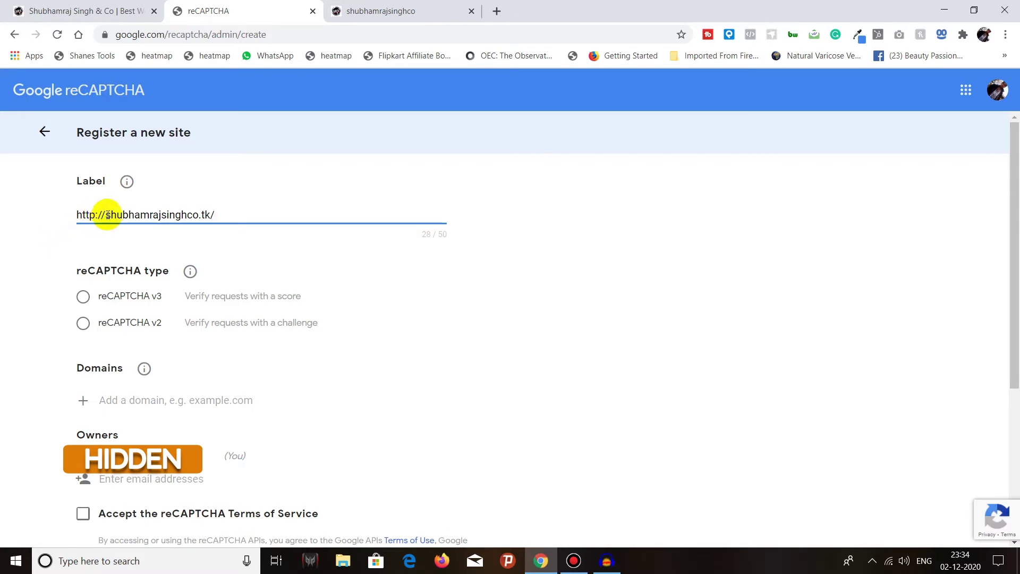
pyautogui.click(2, 236)
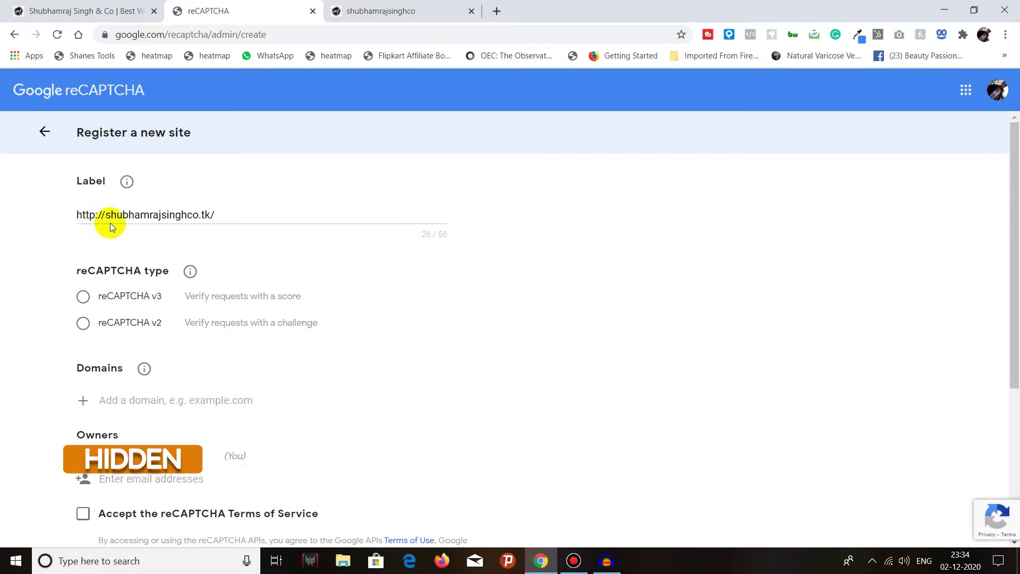
pyautogui.moveTo(105, 216); pyautogui.dragTo(29, 226)
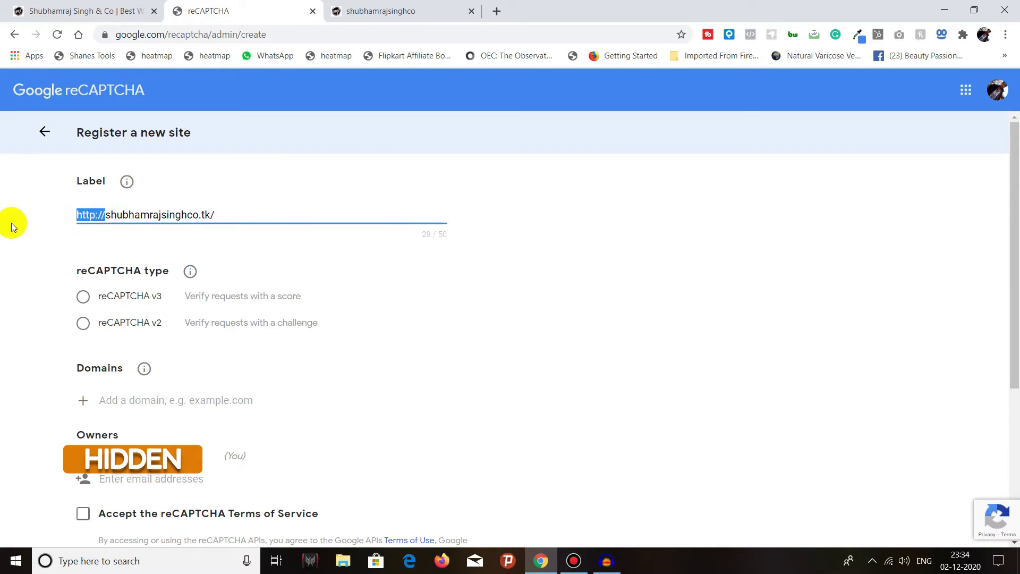
pyautogui.press('BackSpace')
pyautogui.click(199, 215)
pyautogui.press('BackSpace')
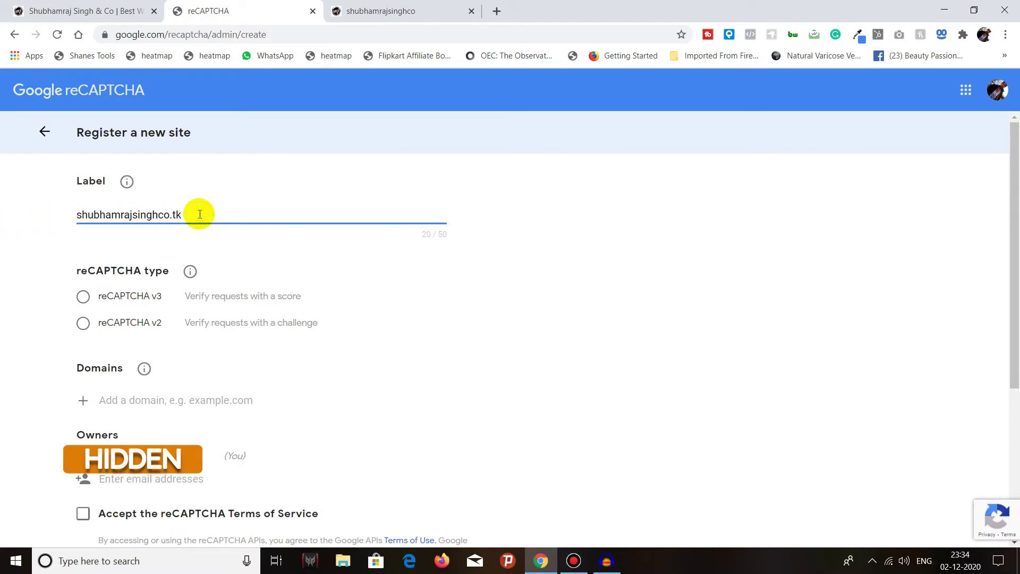
pyautogui.click(2, 237)
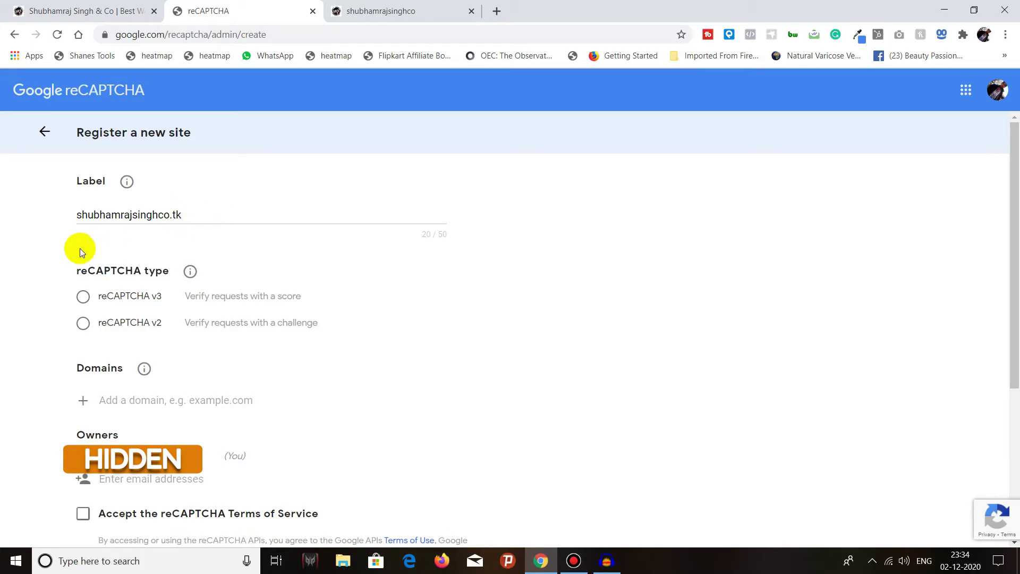
pyautogui.moveTo(189, 271)
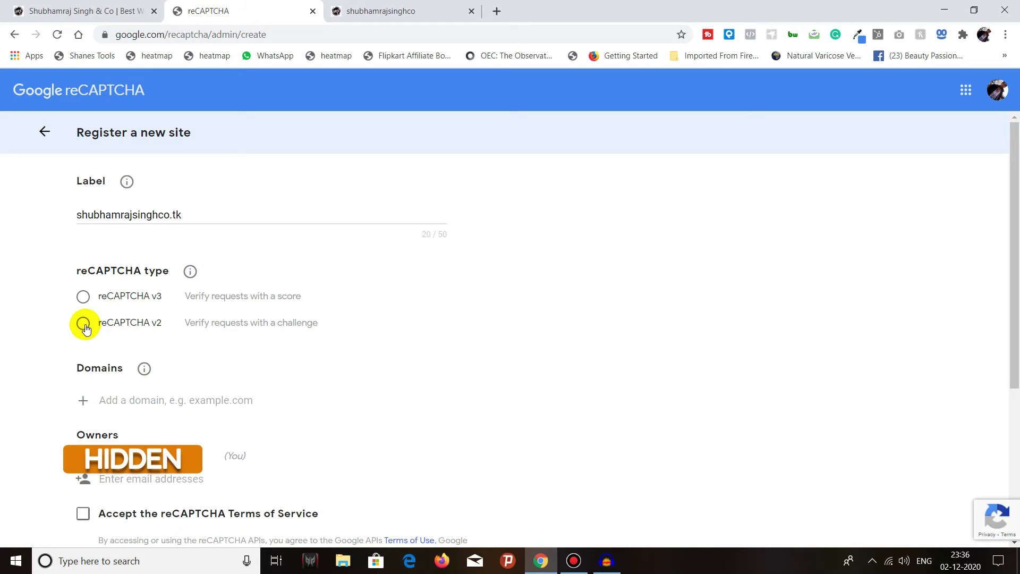
pyautogui.click(82, 326)
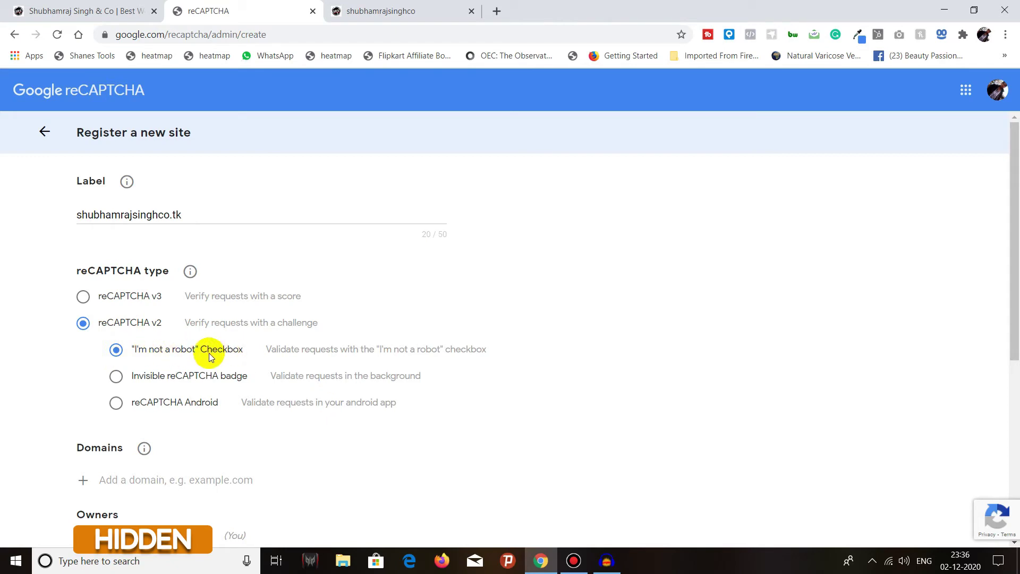
pyautogui.click(84, 298)
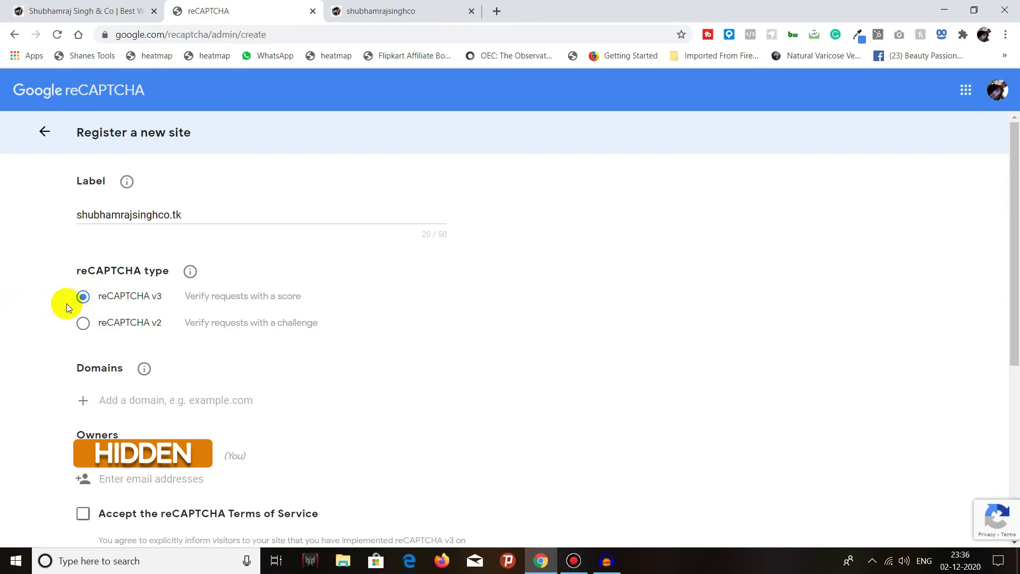
pyautogui.scroll(-3, 60, 317)
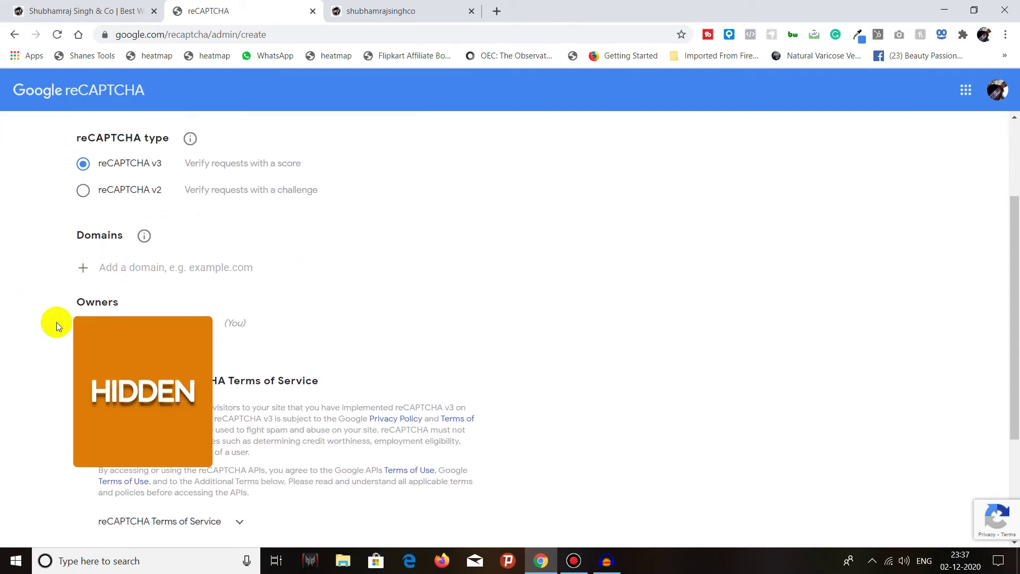
pyautogui.click(148, 267)
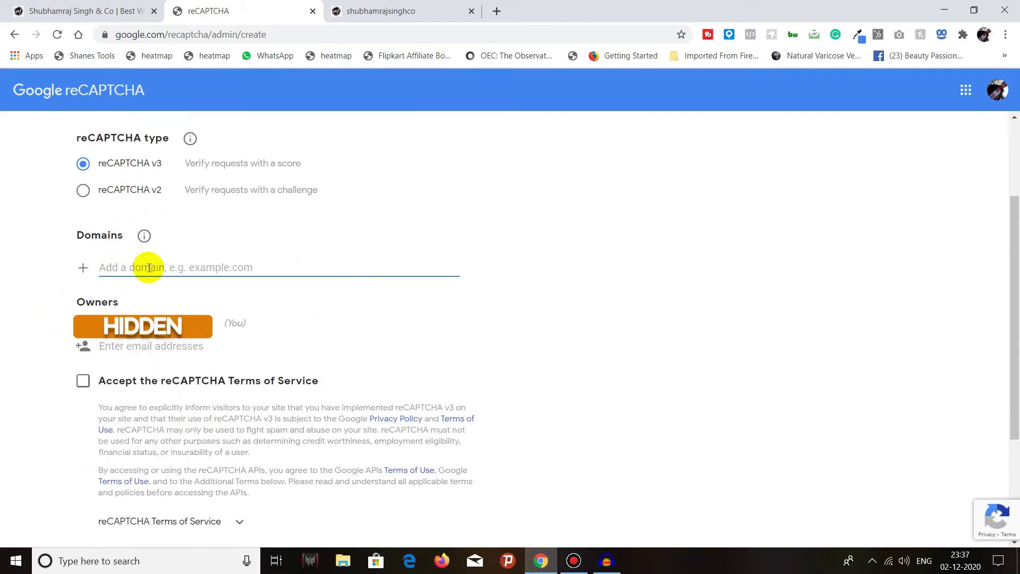
pyautogui.hotkey('ctrl', 'v')
pyautogui.click(63, 275)
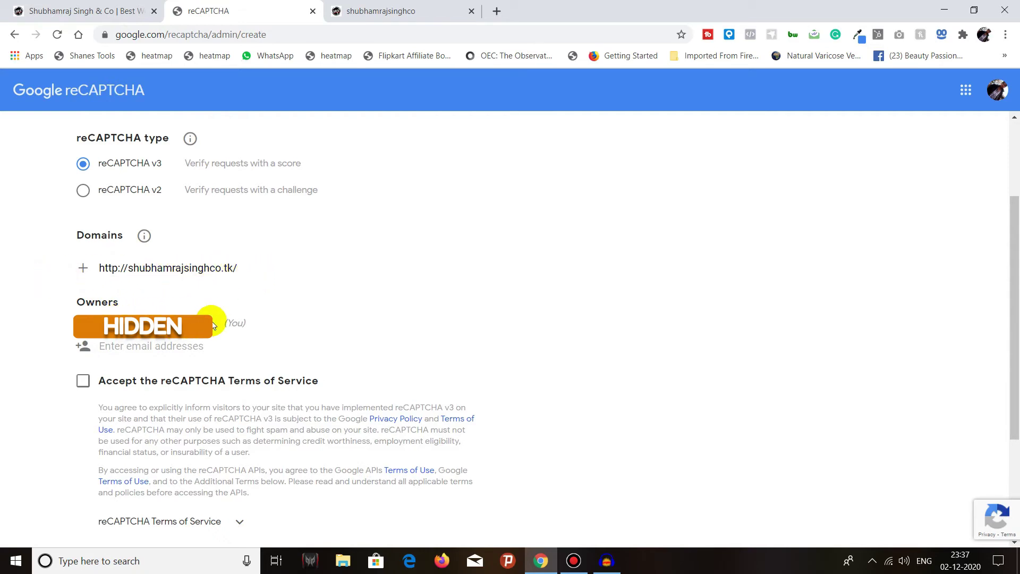
# Step: Leave the additional owners' email addresses empty and expand the reCAPTCHA Terms of Service to read through them
pyautogui.click(145, 347)
pyautogui.click(49, 355)
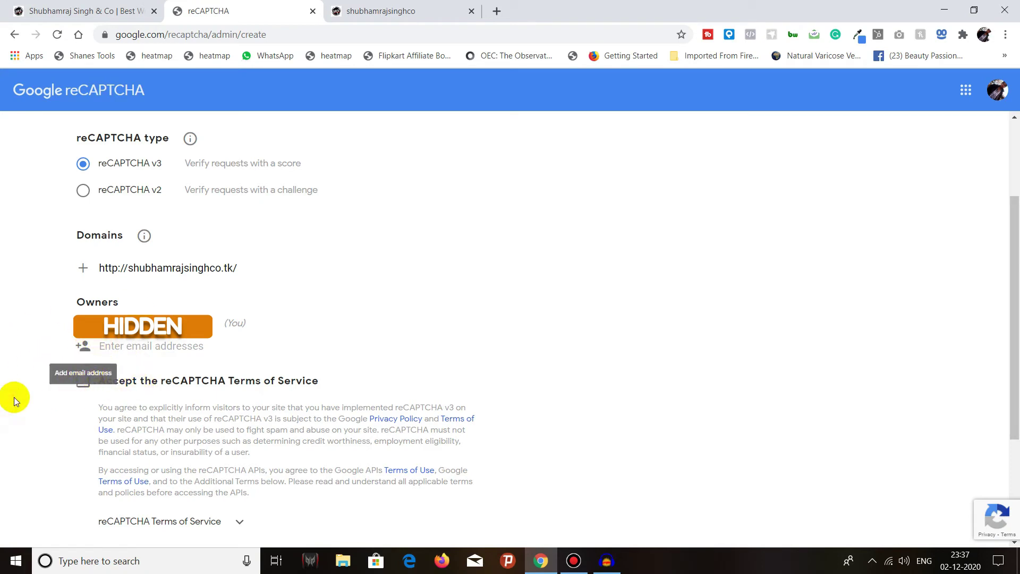
pyautogui.scroll(-1, 14, 397)
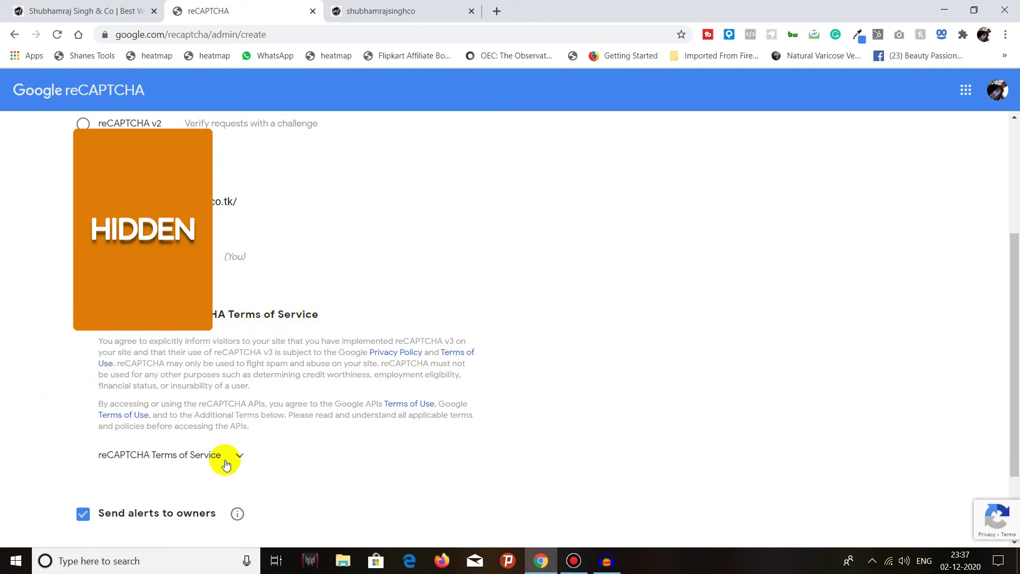
pyautogui.click(205, 455)
pyautogui.scroll(-4, 231, 314)
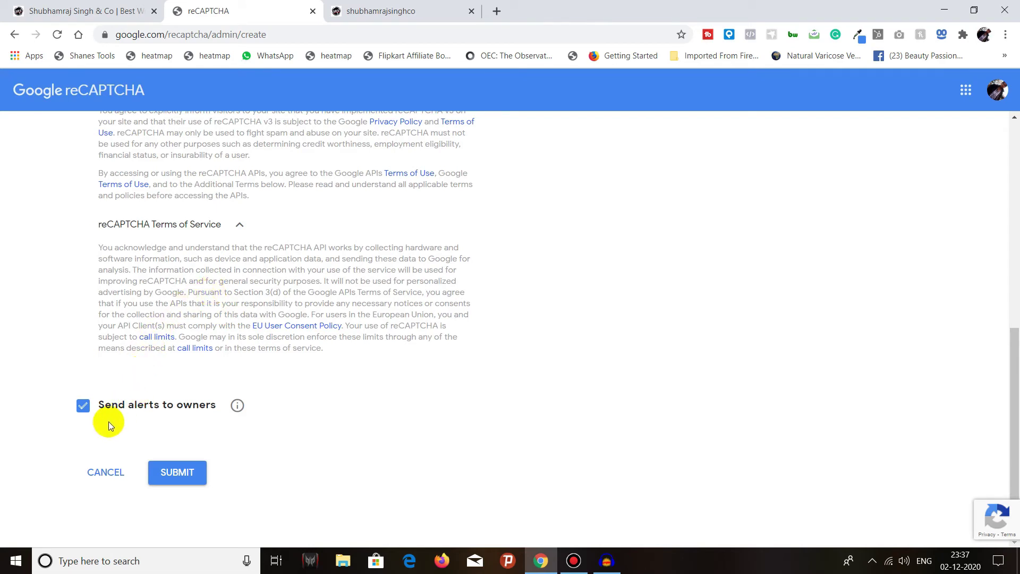
# Step: Switch Send alerts to owners off and on again, and read the option's description
pyautogui.click(82, 406)
pyautogui.moveTo(238, 407)
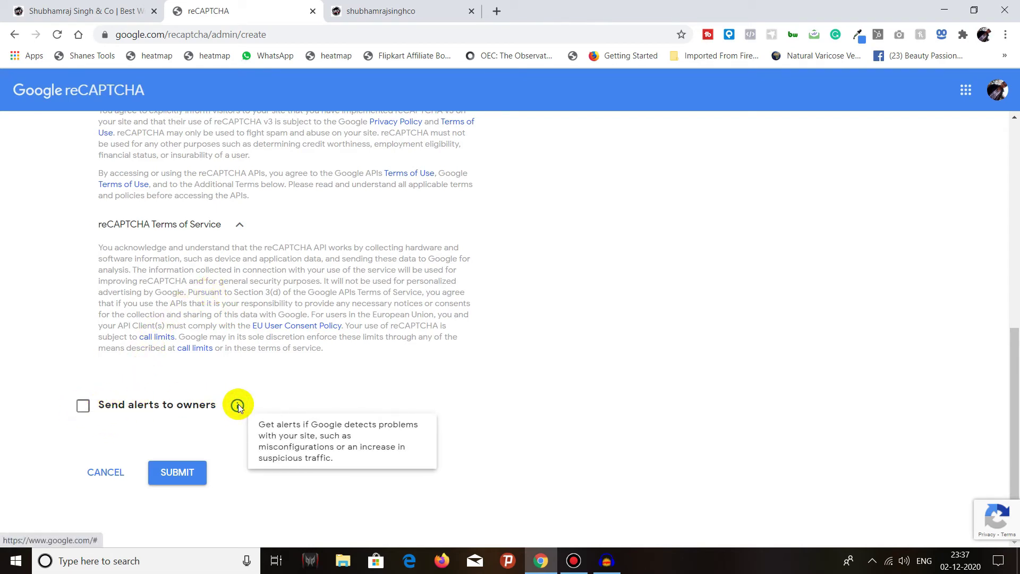
pyautogui.click(83, 406)
pyautogui.moveTo(237, 407)
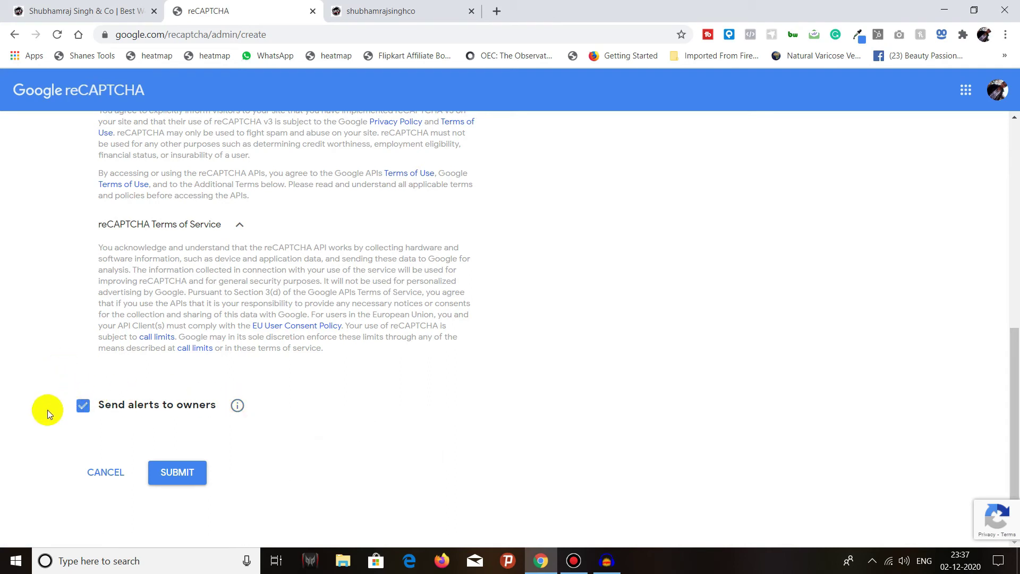
# Step: Accept the reCAPTCHA Terms of Service and submit the site registration
pyautogui.click(180, 480)
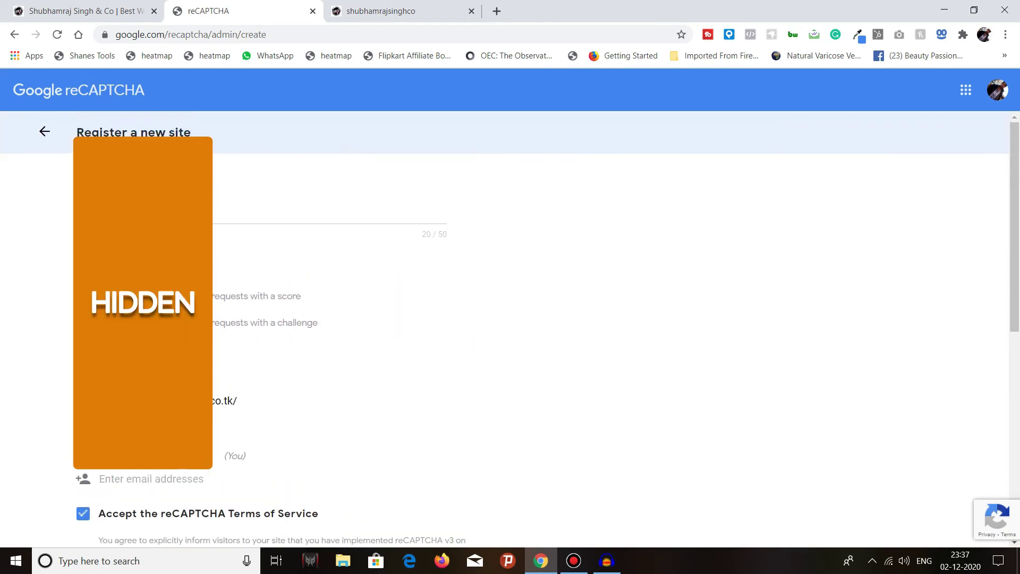
pyautogui.scroll(-6, 57, 343)
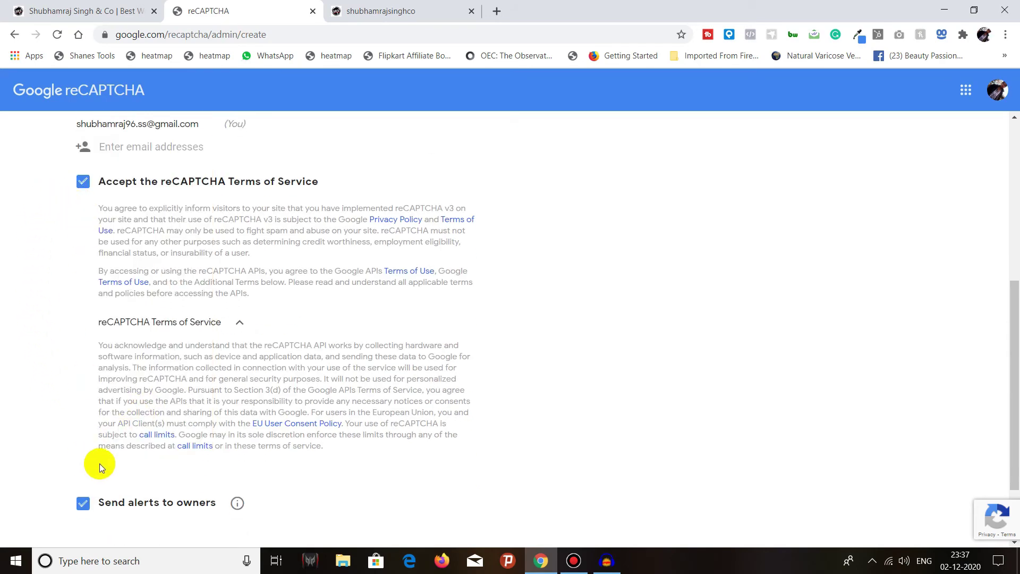
pyautogui.scroll(-2, 100, 463)
pyautogui.click(177, 471)
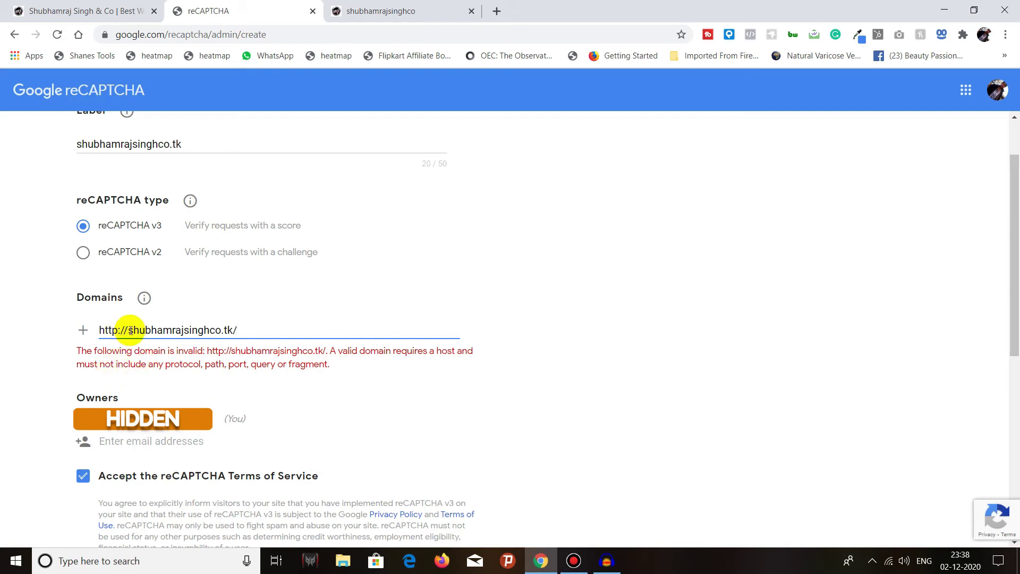
pyautogui.moveTo(129, 330); pyautogui.dragTo(67, 335)
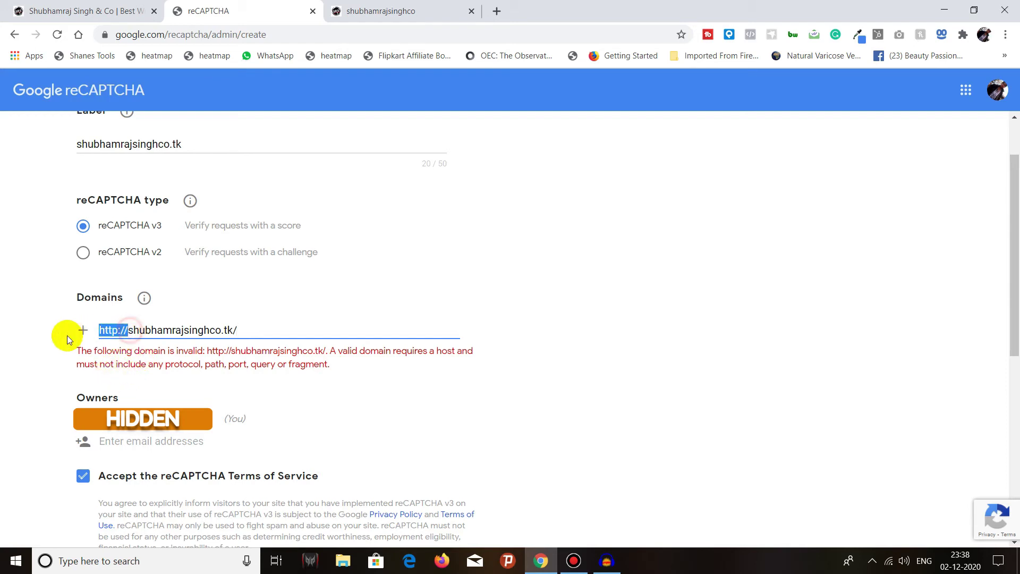
pyautogui.press('BackSpace')
pyautogui.click(233, 329)
pyautogui.press('BackSpace')
pyautogui.click(354, 405)
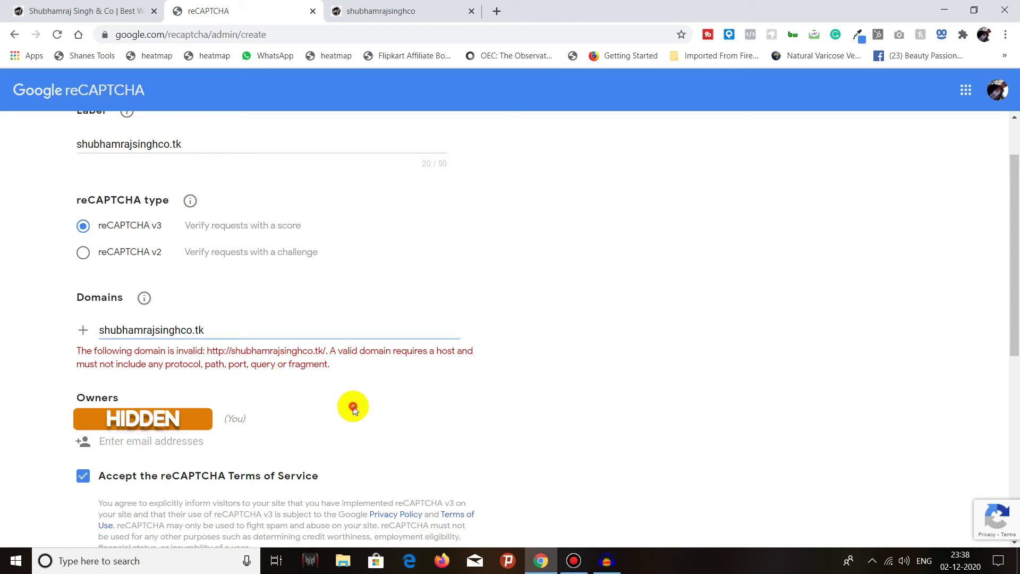
# Step: Submit the registration with the corrected domain and copy the site key generated for the website
pyautogui.scroll(-7, 244, 353)
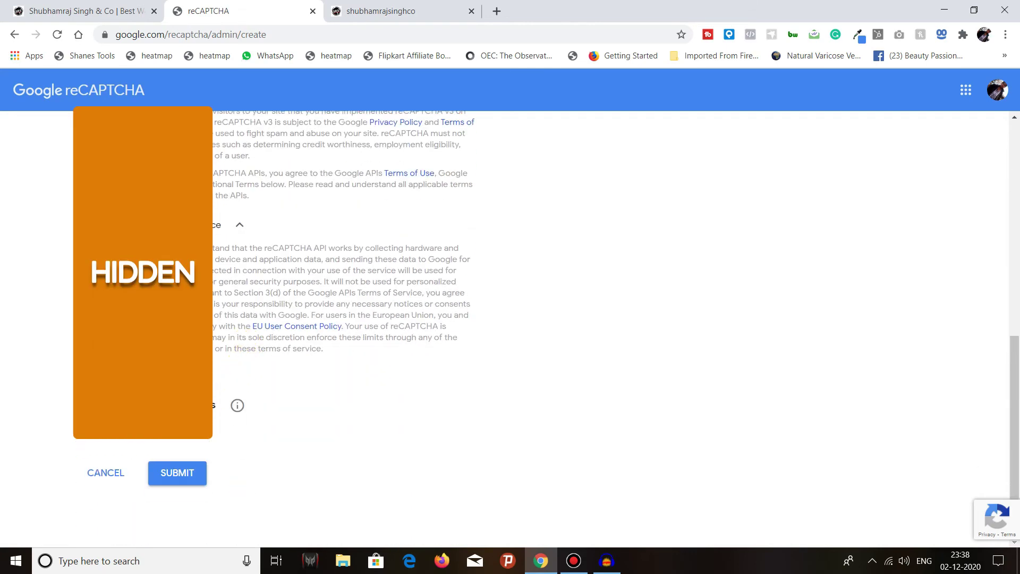
pyautogui.scroll(7, 244, 354)
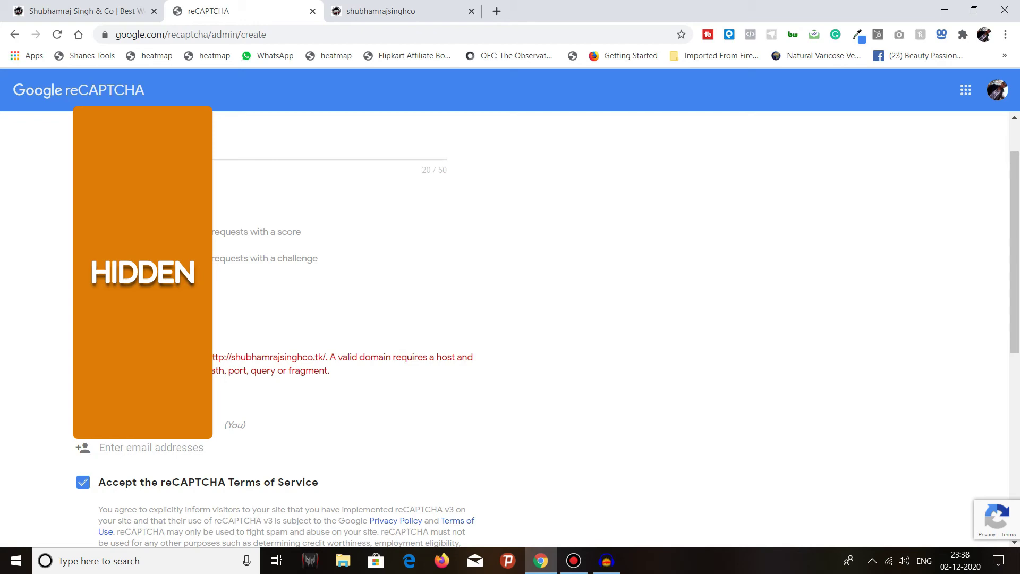
pyautogui.scroll(-7, 195, 457)
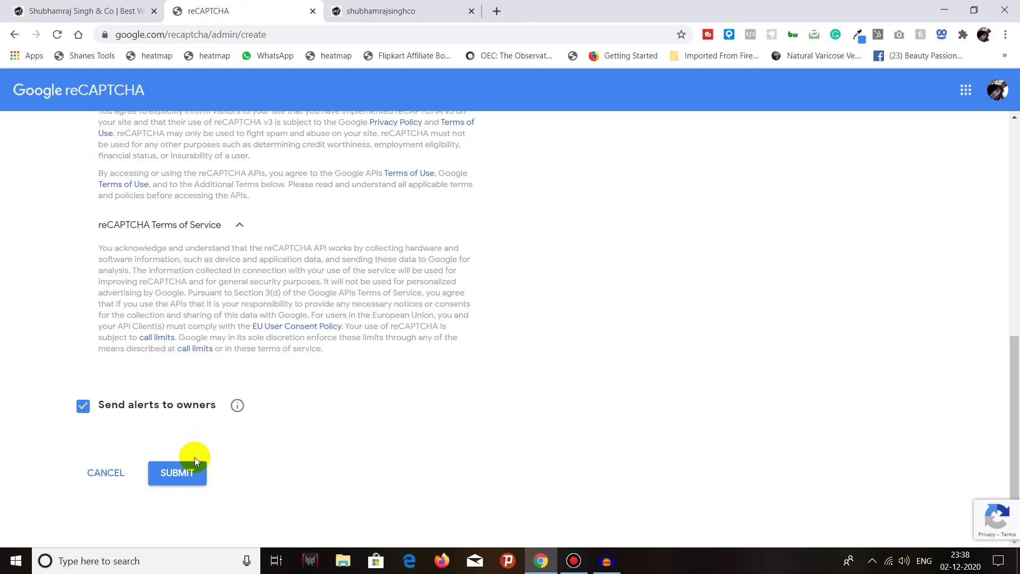
pyautogui.click(197, 474)
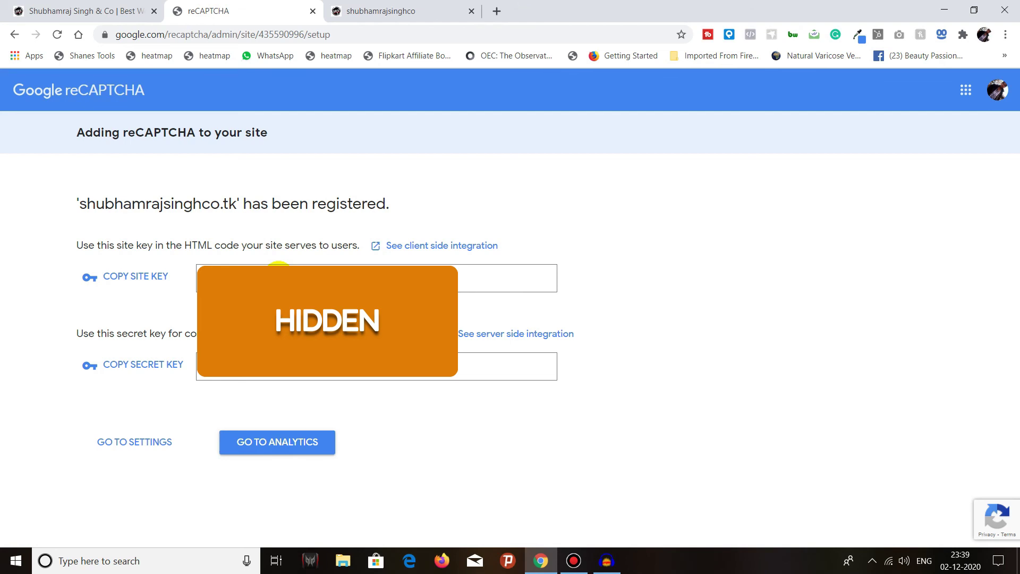
pyautogui.click(139, 277)
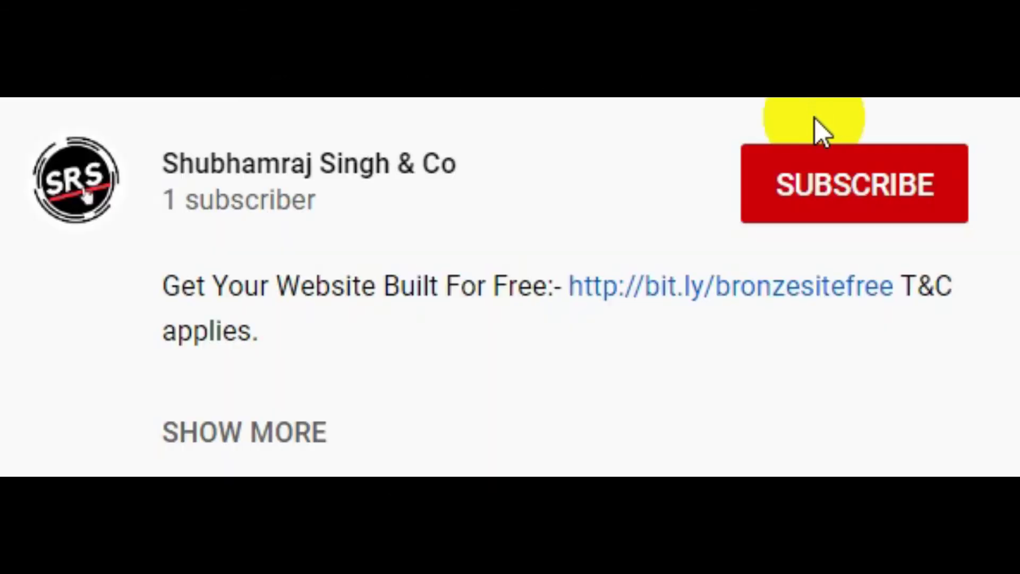
pyautogui.click(825, 196)
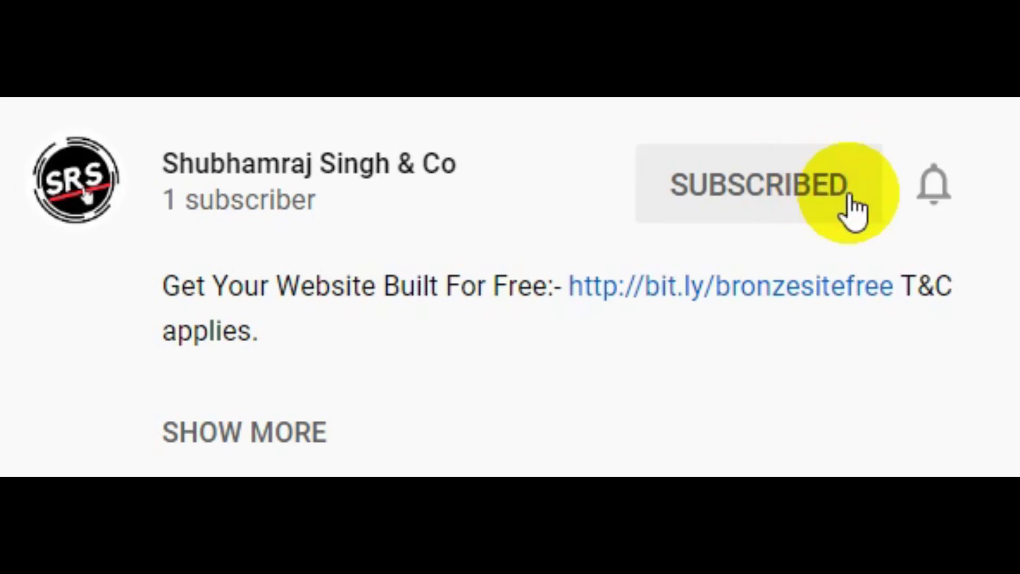
pyautogui.click(933, 210)
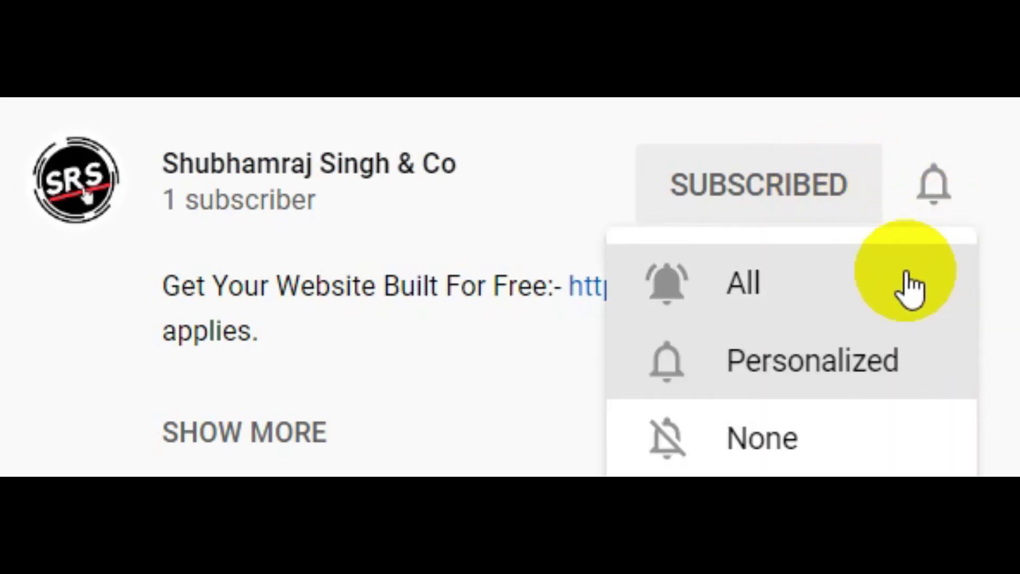
pyautogui.click(908, 273)
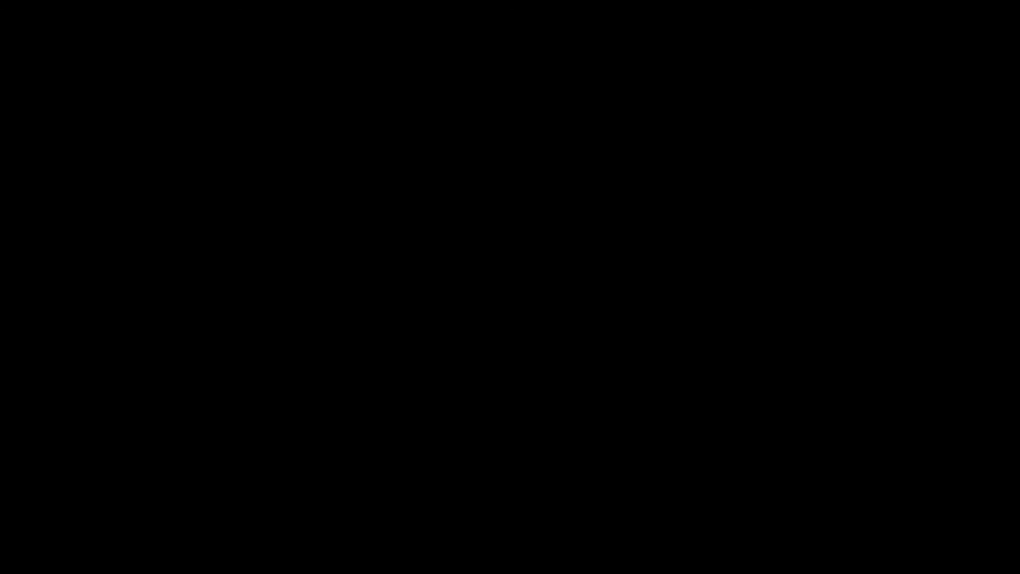